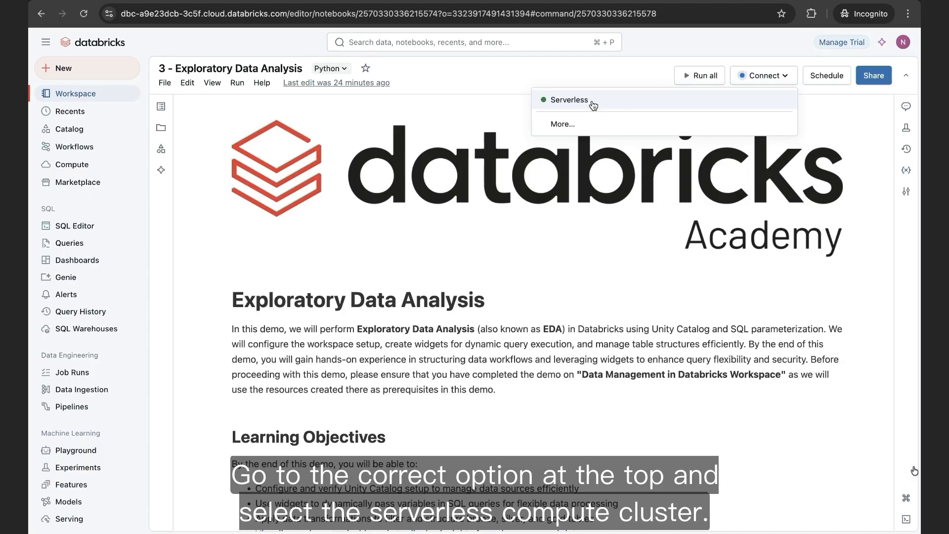
- Connect the notebook to Serverless compute and run the cell defining the catalog, schema, volume and table names
left_click(592, 102)
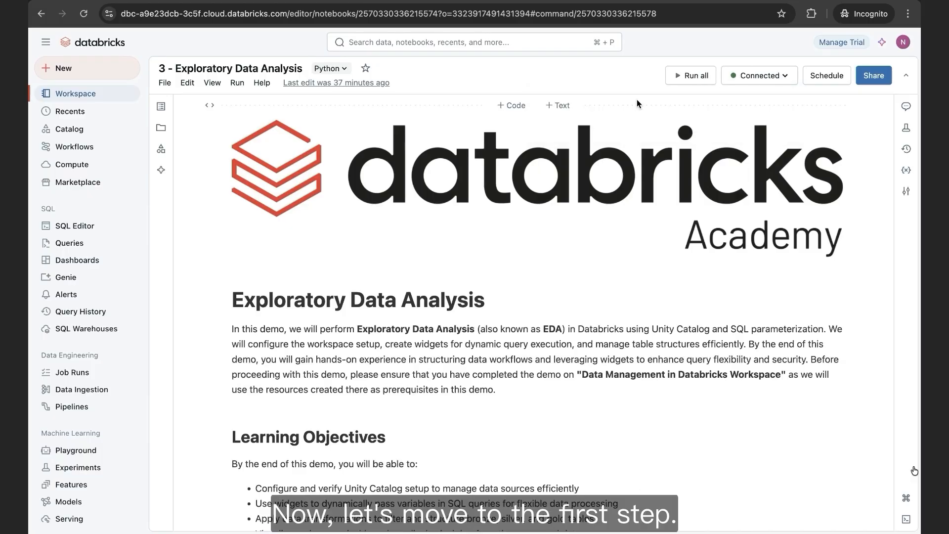
scroll(635, 250, "down", 15)
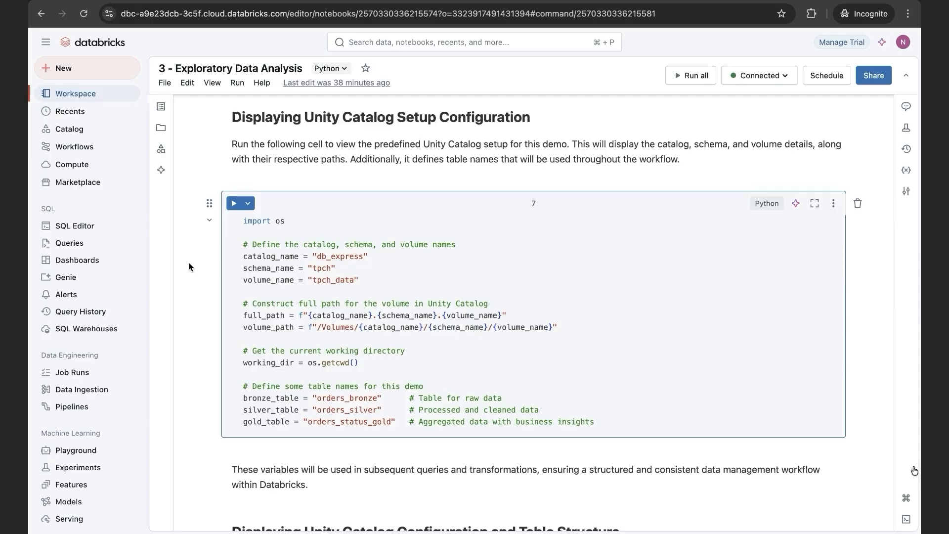
left_click(234, 203)
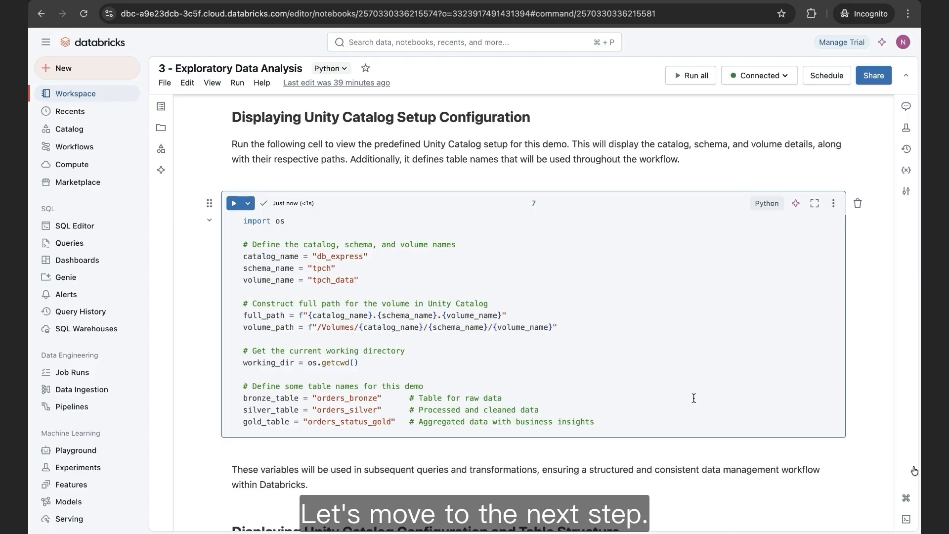
- Run the cell that prints the Unity Catalog setup configuration and the planned table names, and review its output
scroll(693, 398, "down", 8)
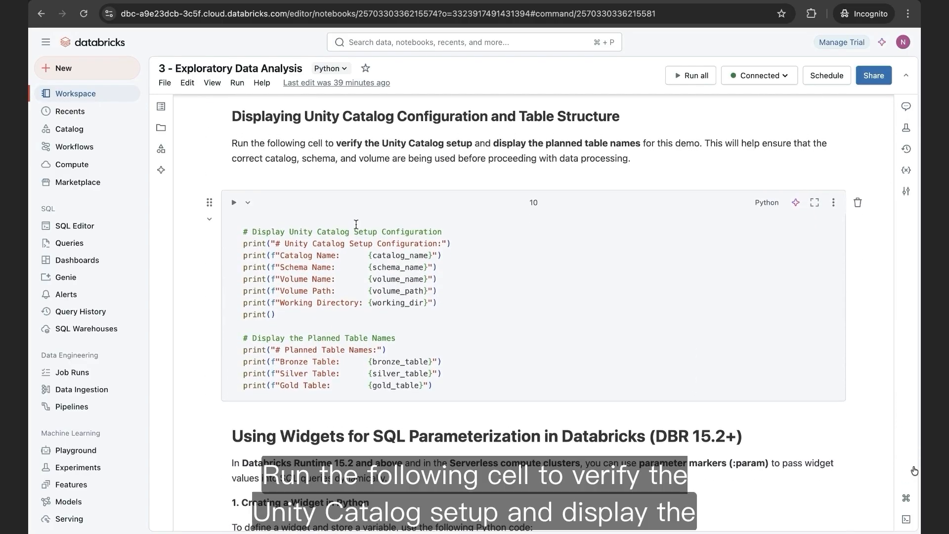
left_click(234, 204)
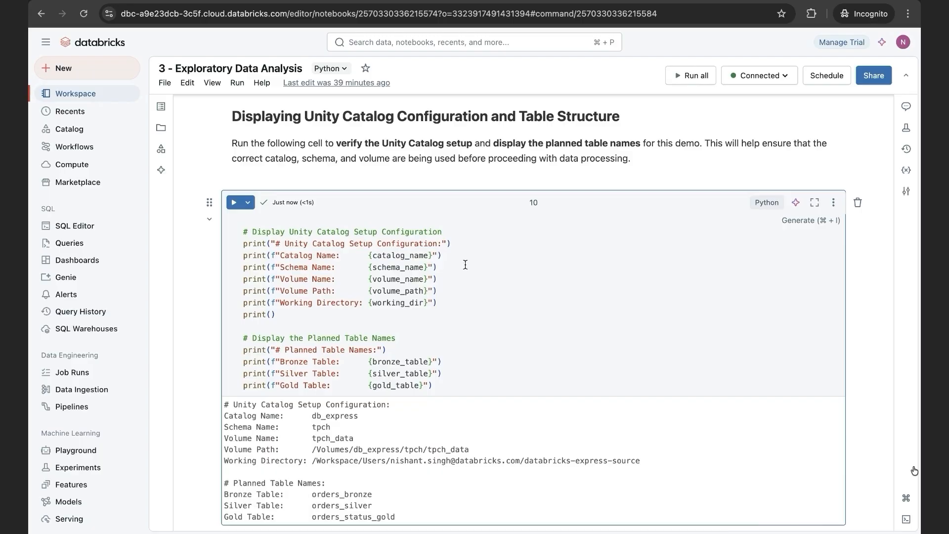
scroll(506, 290, "down", 2)
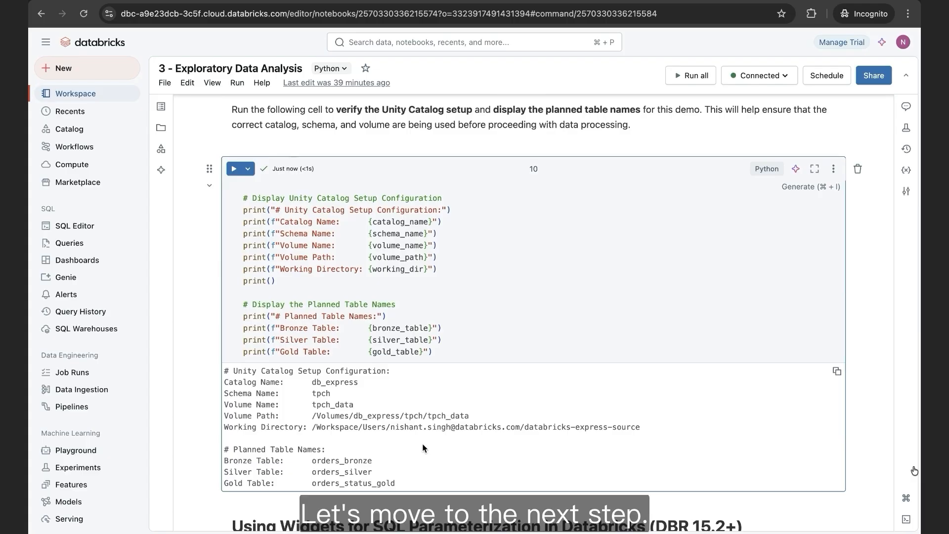
- Open the Databricks widgets documentation linked in the widgets section in a new tab and dismiss the cookie notice
scroll(422, 448, "down", 8)
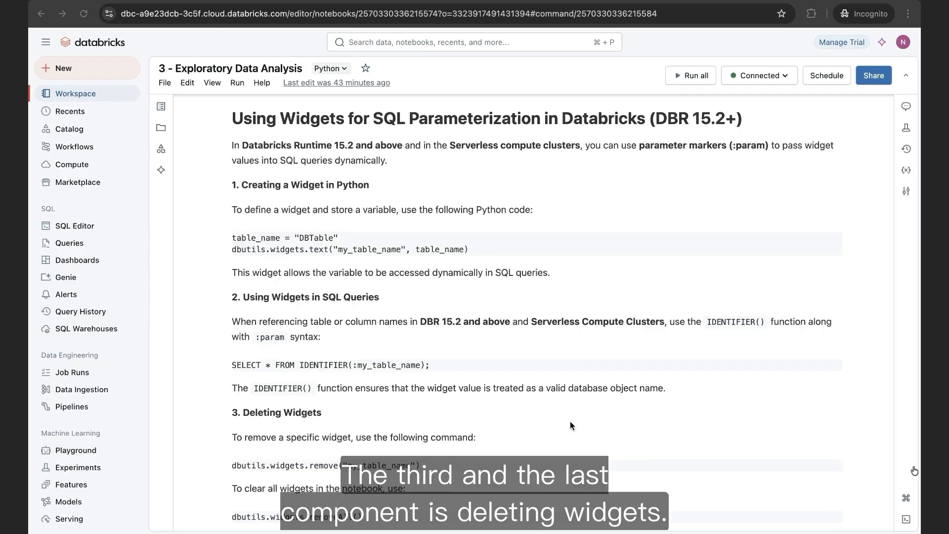
scroll(570, 422, "down", 6)
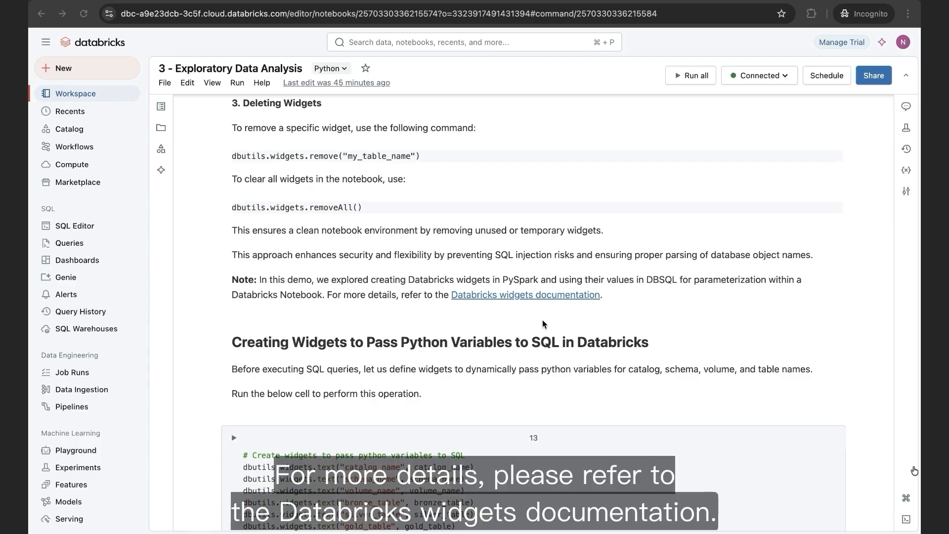
right_click(503, 297)
left_click(521, 303)
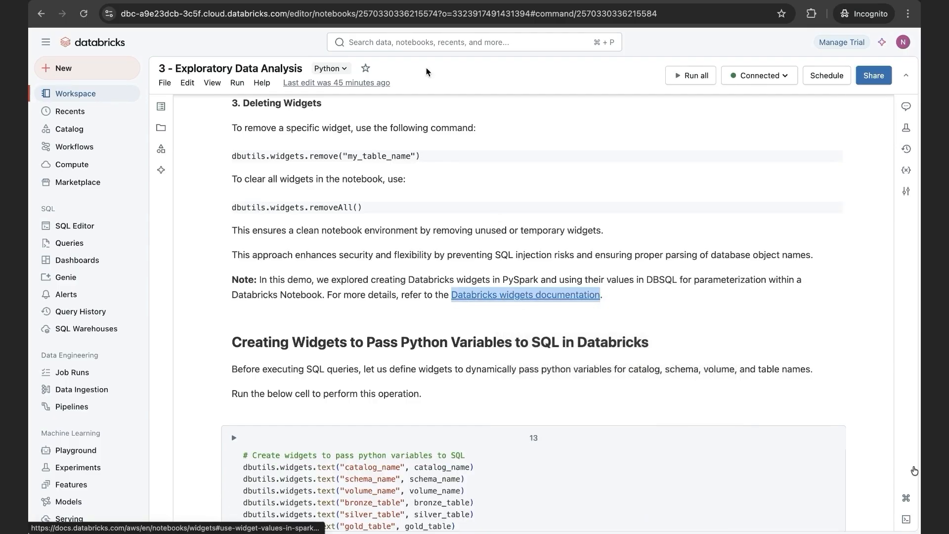
left_click(316, 1)
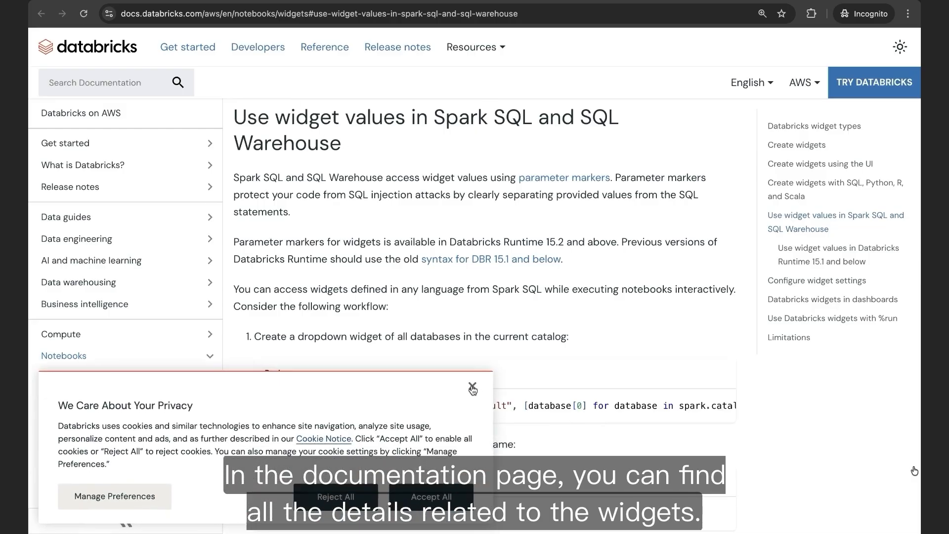
left_click(473, 389)
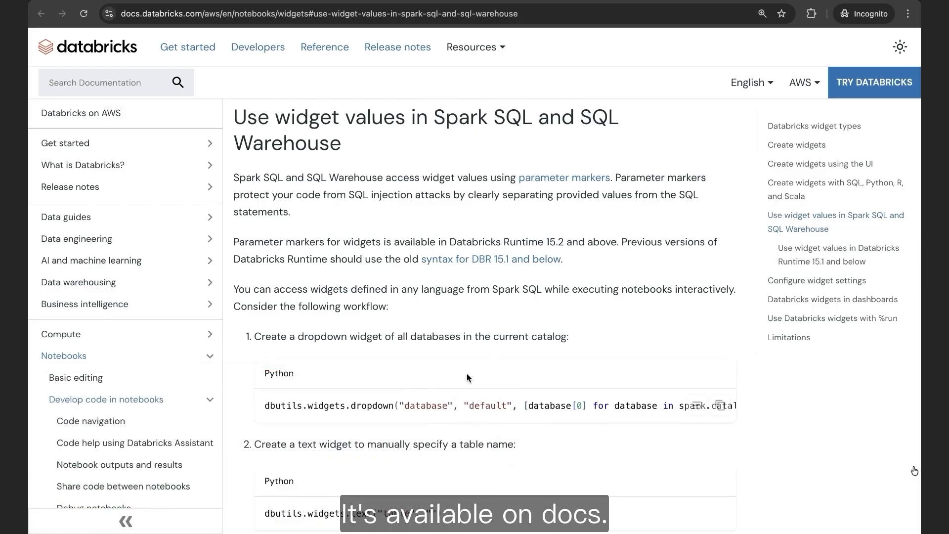
- Return to the notebook and run the cell creating text widgets for the catalog, schema, volume and three table names
left_click(253, 12)
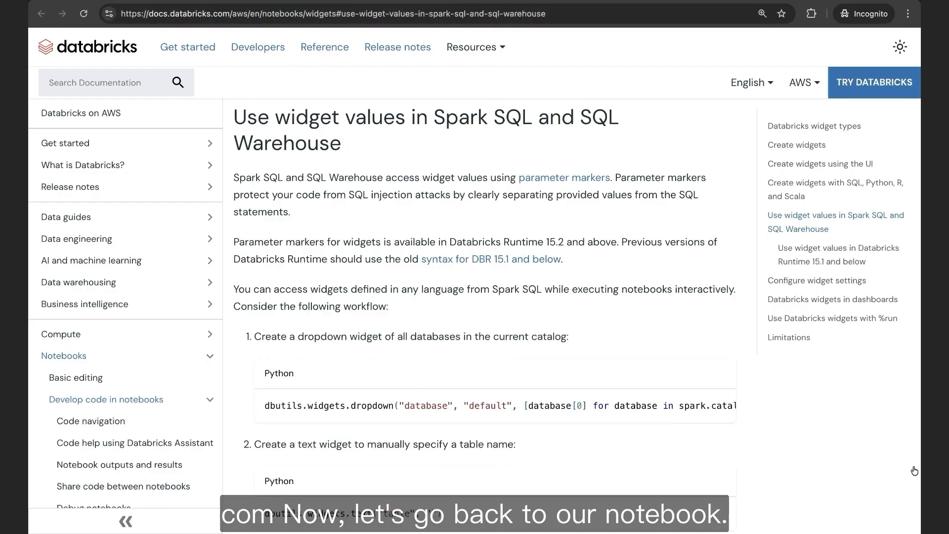
left_click(212, 1)
left_click(191, 393)
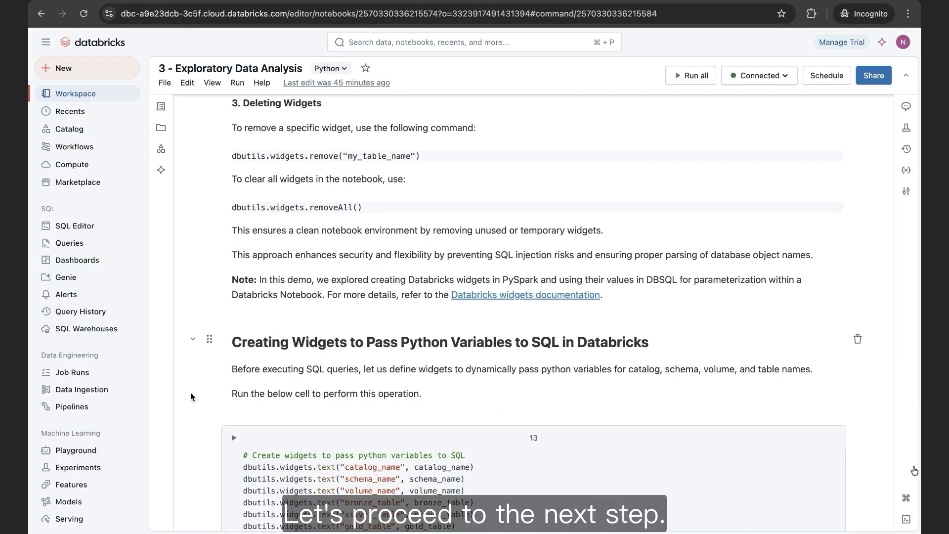
scroll(191, 395, "down", 5)
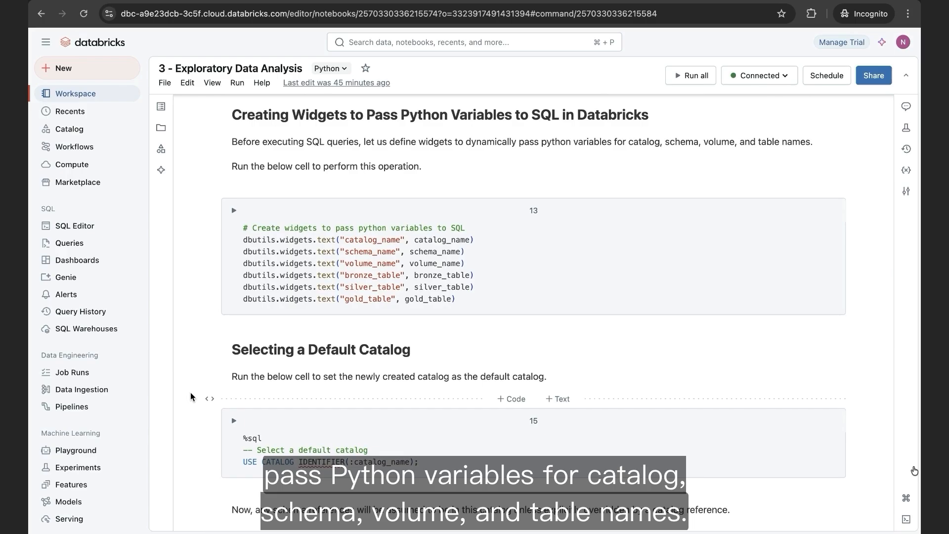
left_click(234, 211)
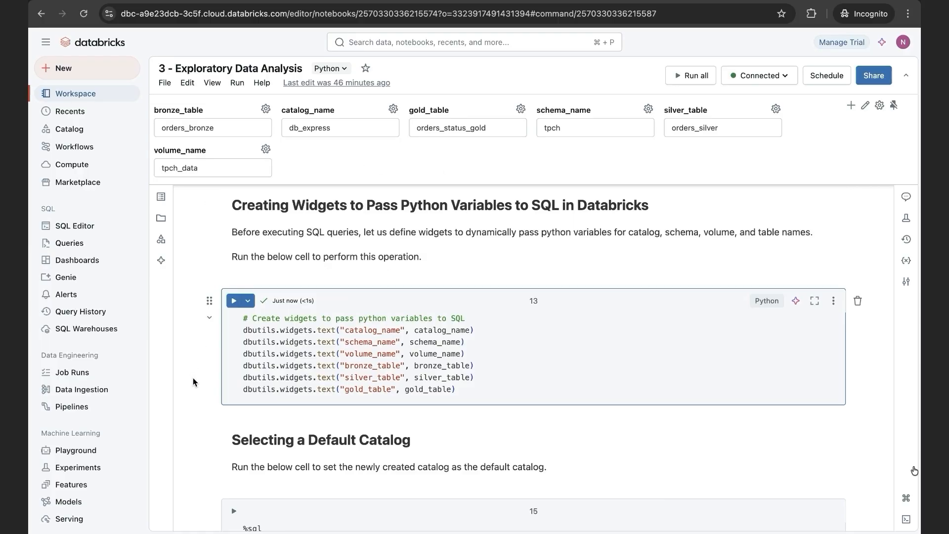
- Run the SQL cells that set the default catalog and the default schema from the widget values
scroll(193, 379, "down", 5)
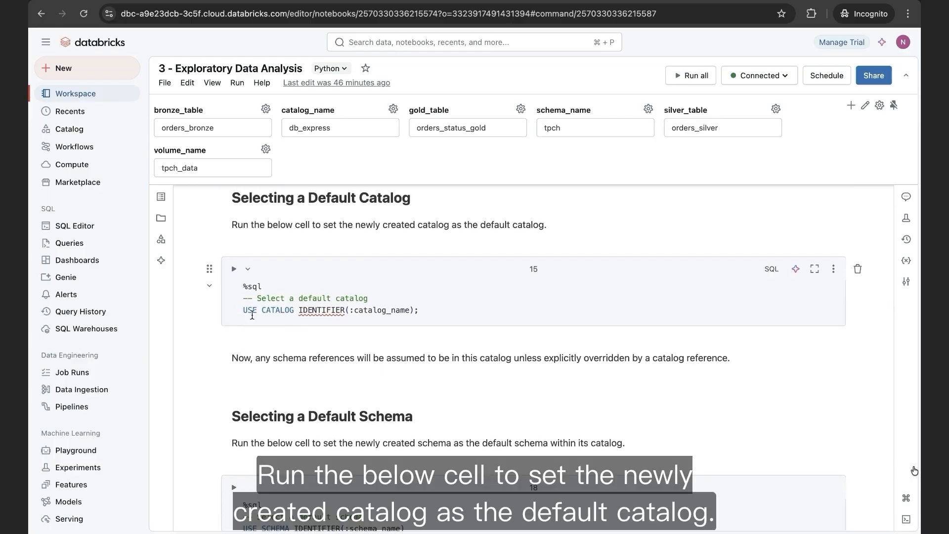
left_click(234, 268)
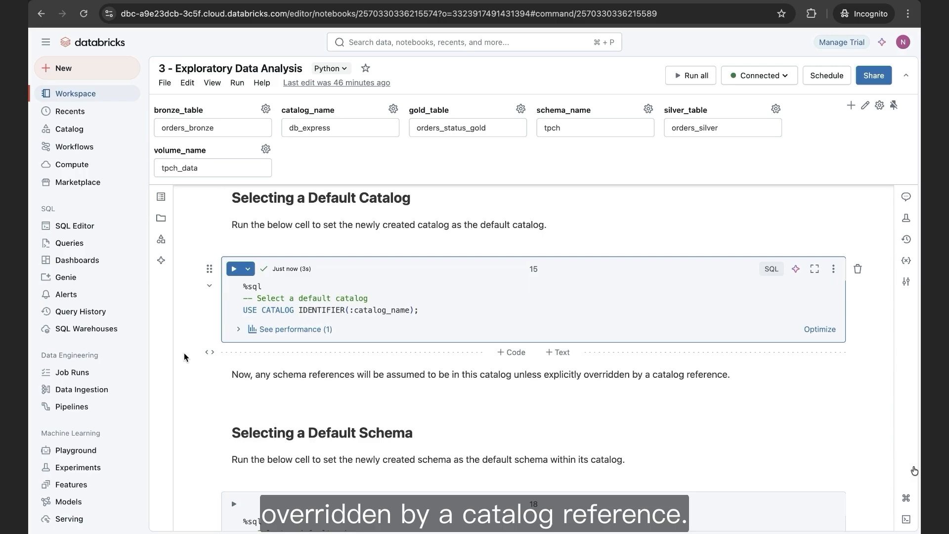
scroll(212, 399, "down", 3)
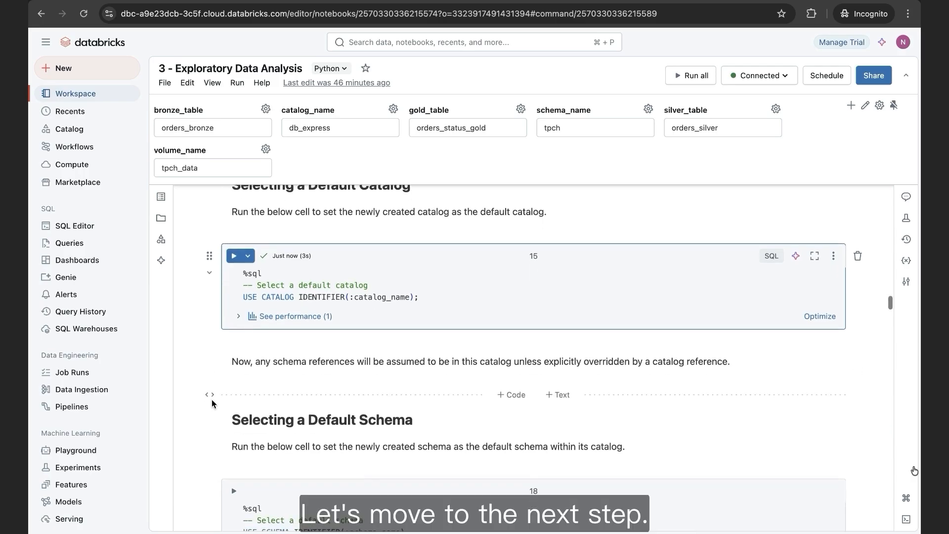
scroll(211, 400, "down", 2)
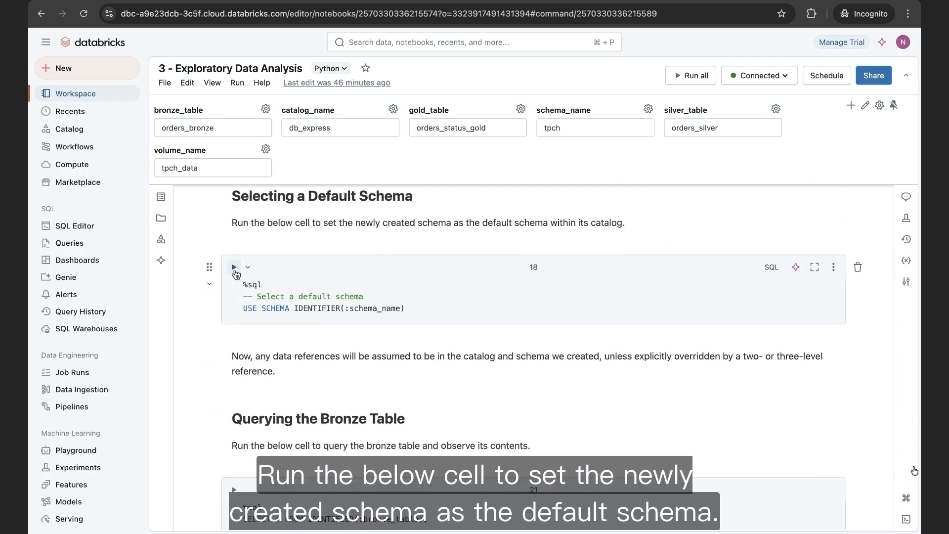
left_click(234, 268)
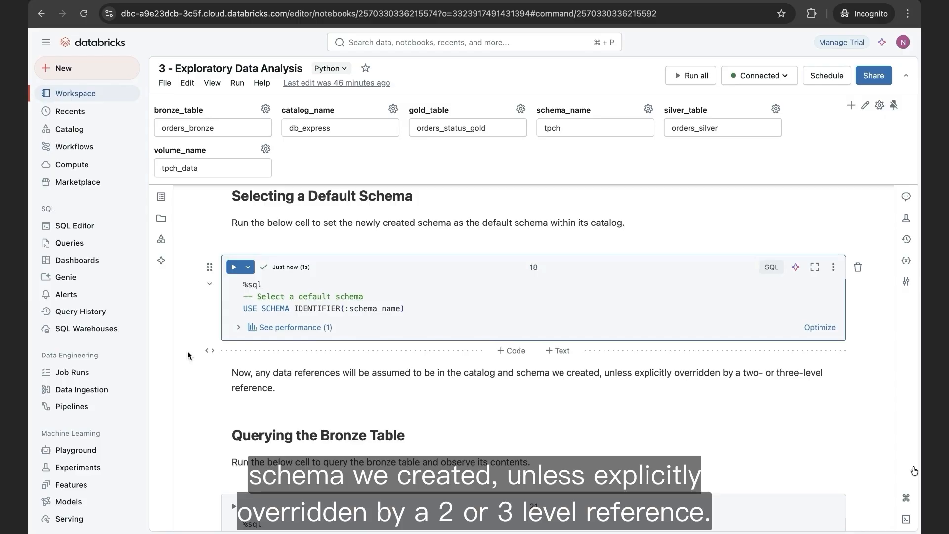
- Run the query selecting everything from the bronze table and look through all columns of its output
scroll(187, 355, "down", 2)
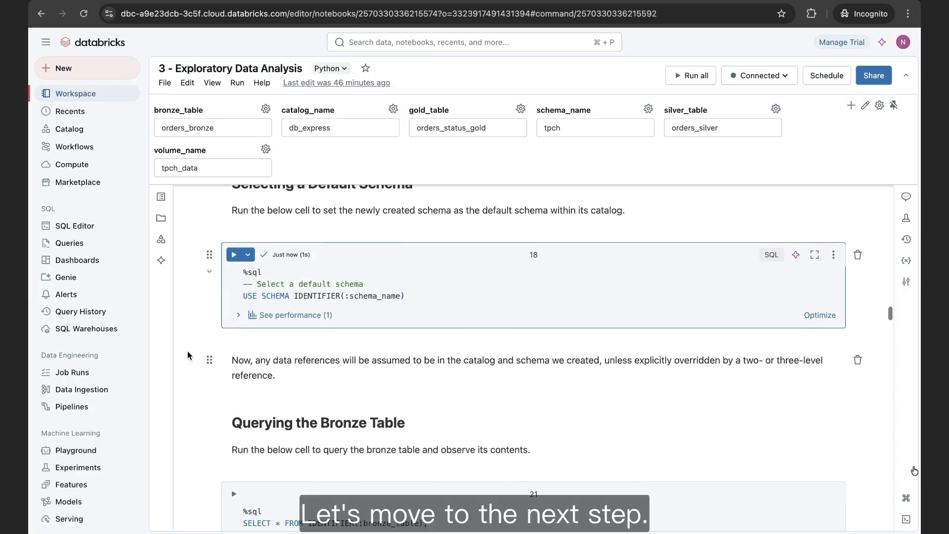
scroll(187, 352, "down", 5)
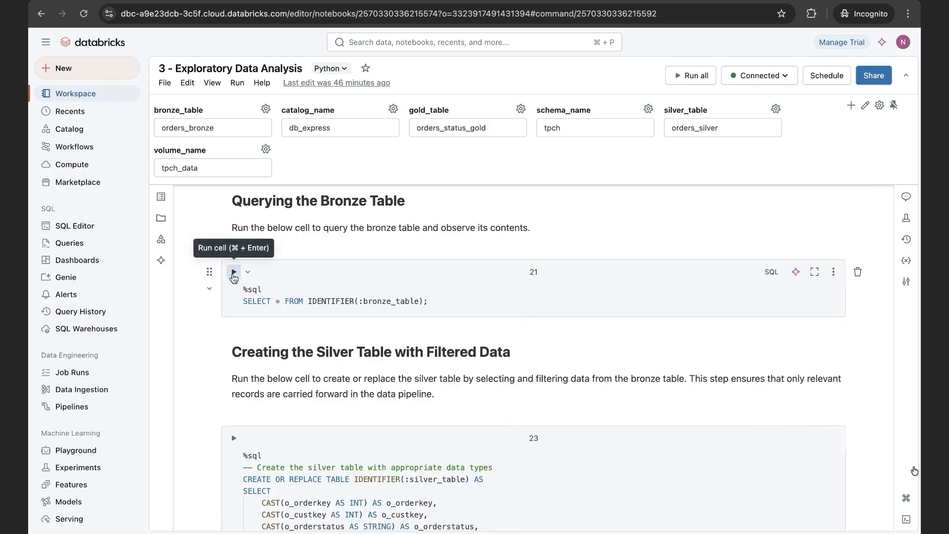
left_click(233, 273)
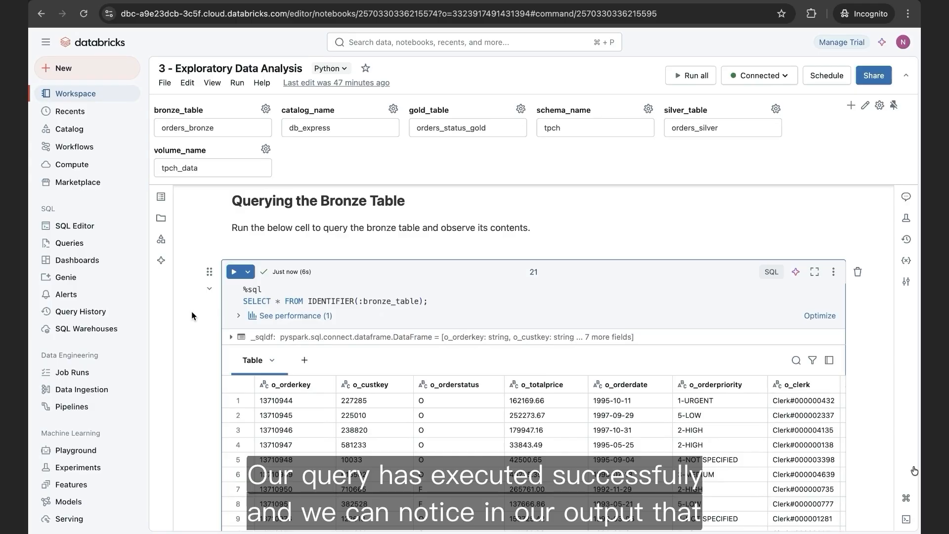
scroll(191, 311, "down", 3)
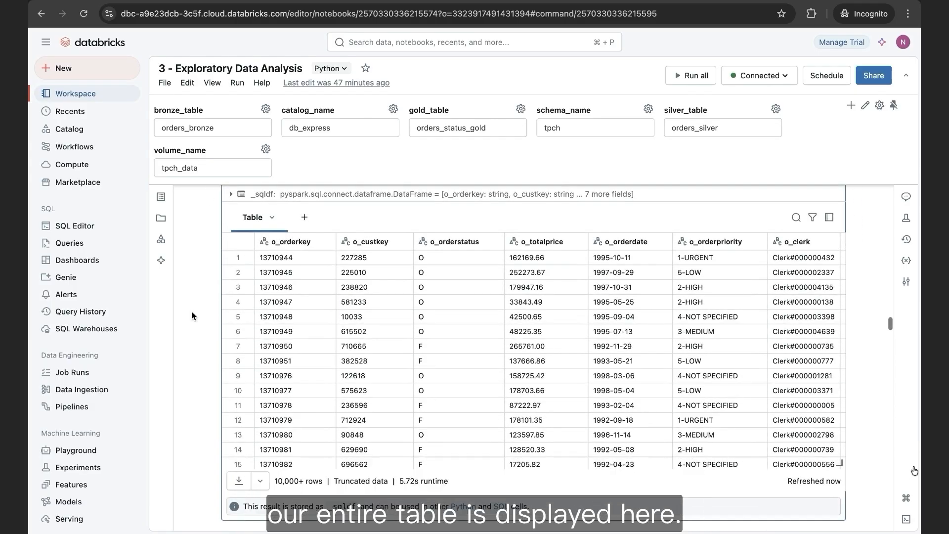
scroll(408, 361, "right", 5)
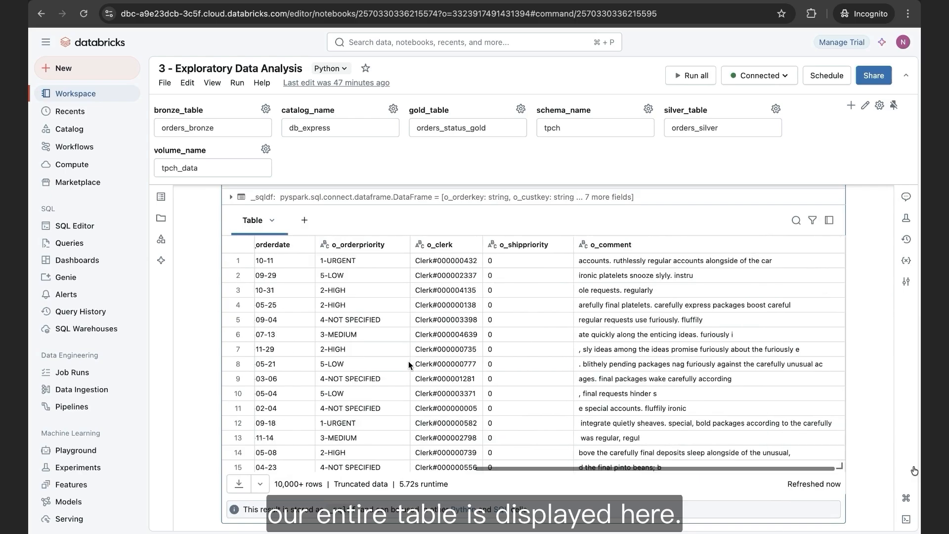
scroll(408, 361, "left", 5)
- Run the cell that creates or replaces the silver table with typed columns and filtered records from the bronze table
scroll(199, 398, "down", 1)
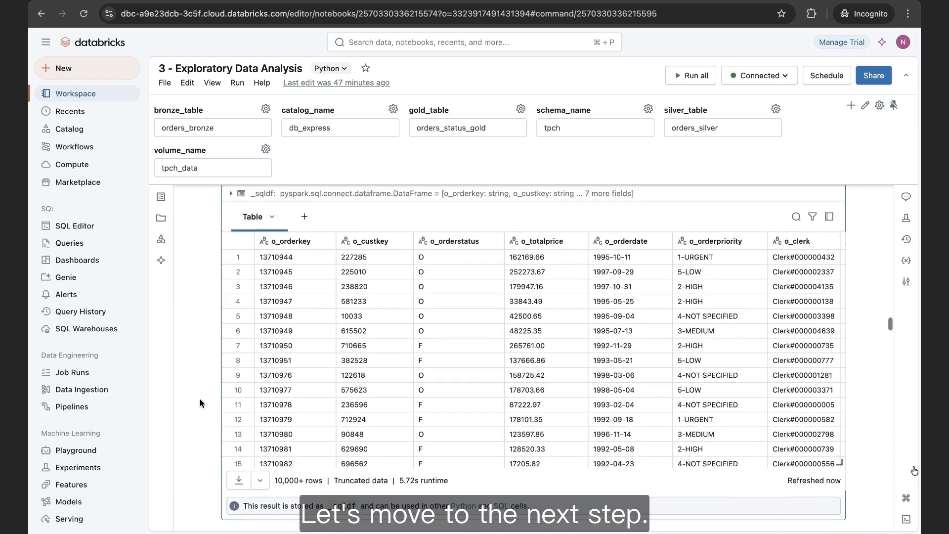
scroll(200, 398, "down", 8)
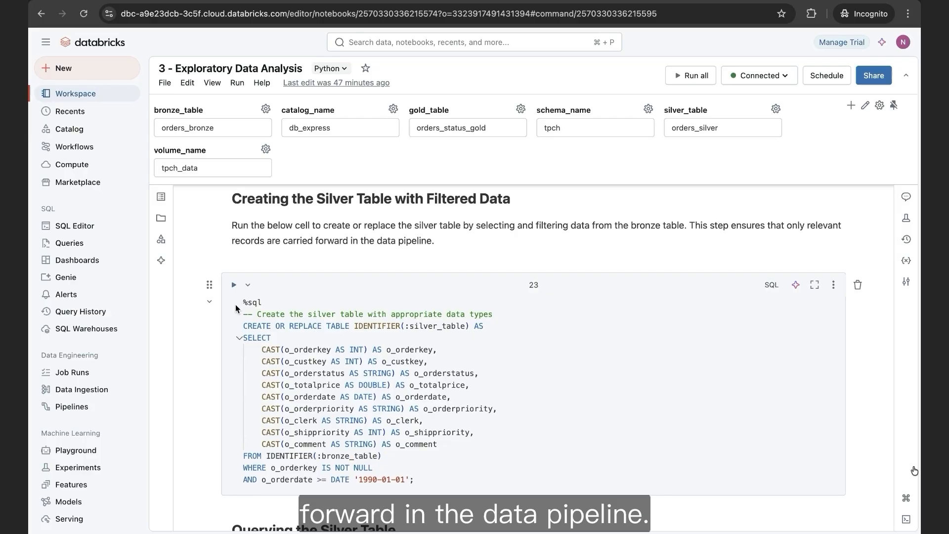
left_click(234, 285)
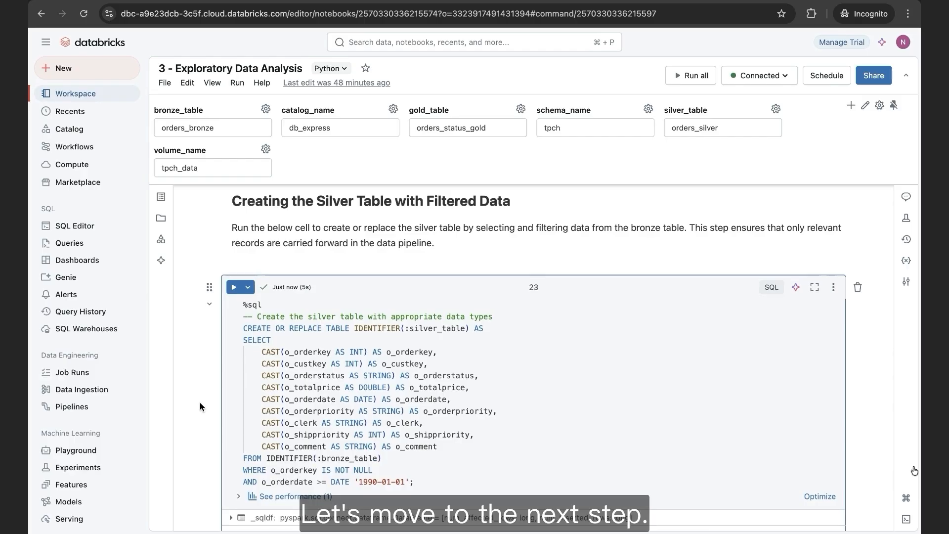
- Run the query selecting everything from the silver table and examine all columns of its output
scroll(199, 406, "down", 10)
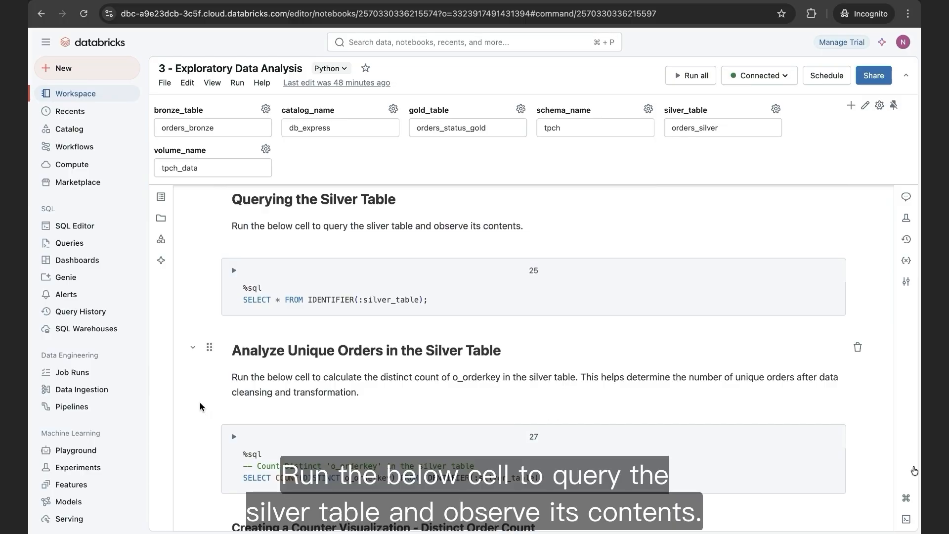
left_click(234, 269)
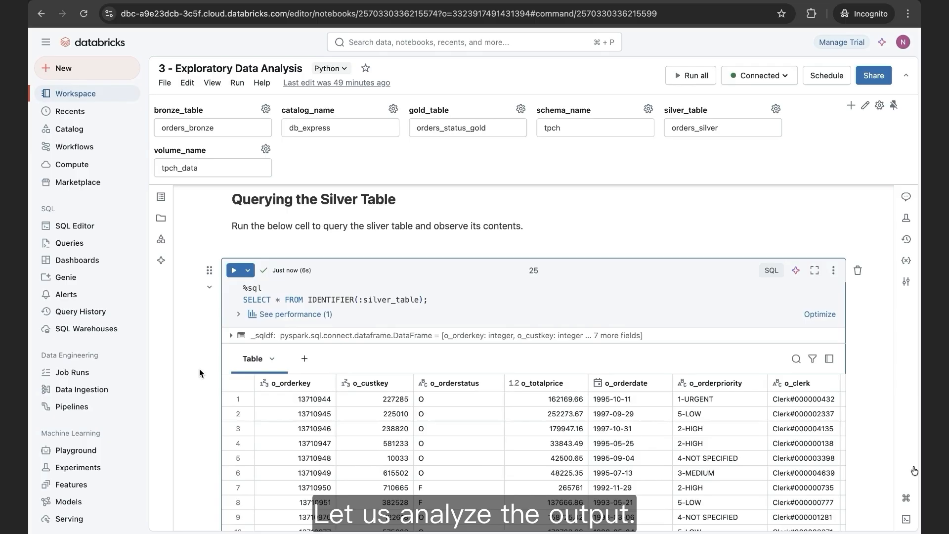
scroll(199, 369, "down", 3)
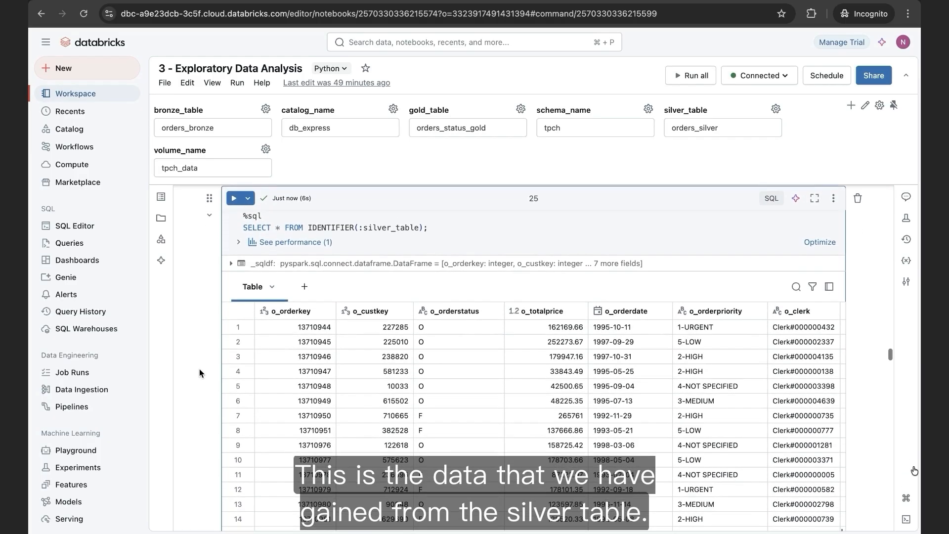
scroll(200, 369, "up", 1)
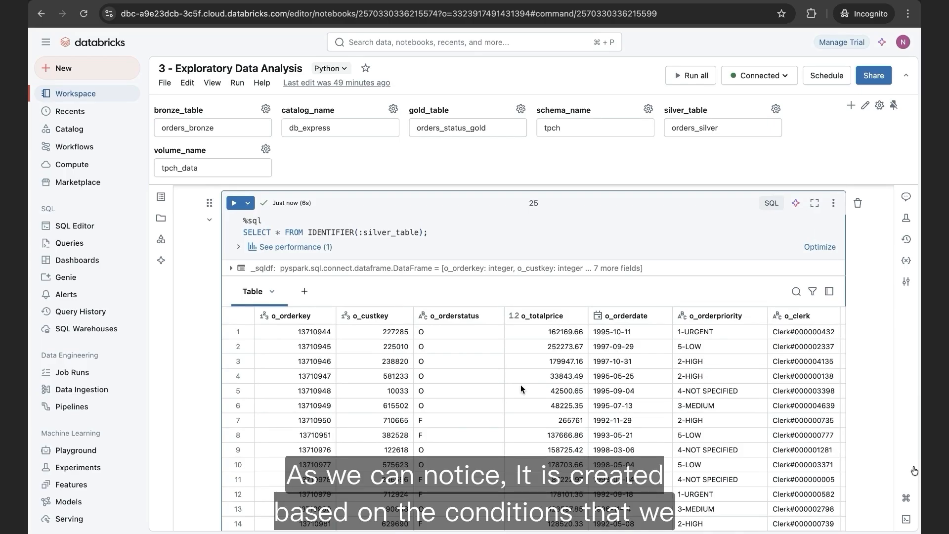
scroll(520, 385, "right", 5)
scroll(520, 389, "right", 3)
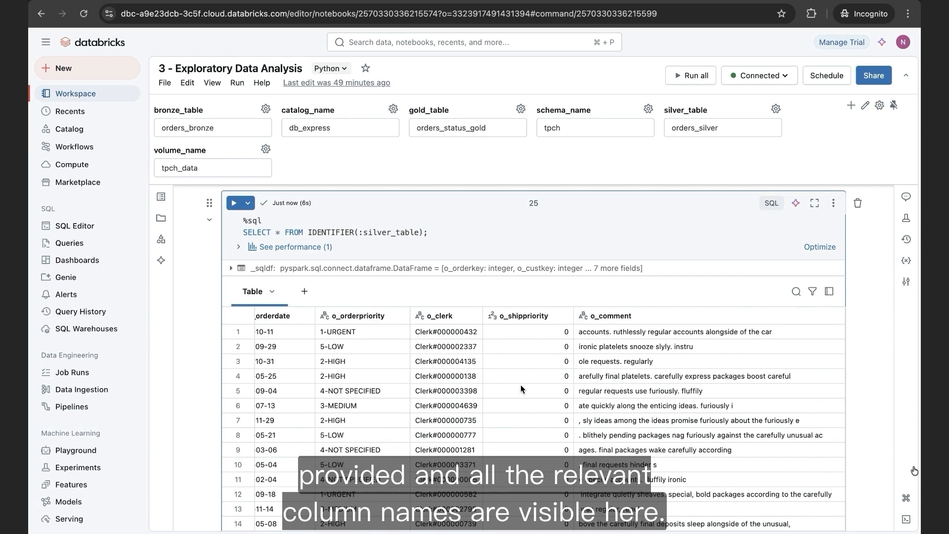
scroll(520, 384, "left", 8)
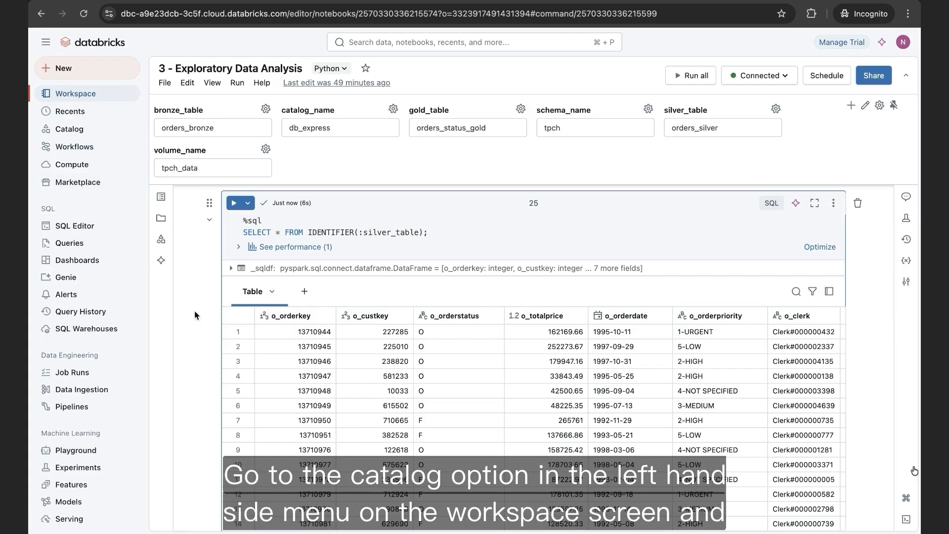
- Open the workspace's Catalog page in a new browser tab
right_click(79, 130)
left_click(101, 136)
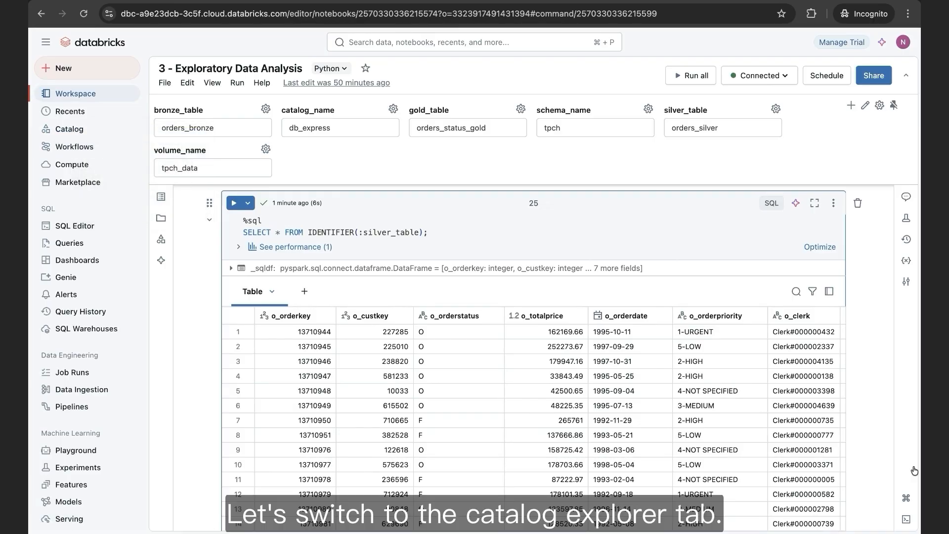
- In Catalog Explorer, expand the volumes and tables of the tpch schema in the db_express catalog and open the orders_silver table's overview
key("ctrl+Tab")
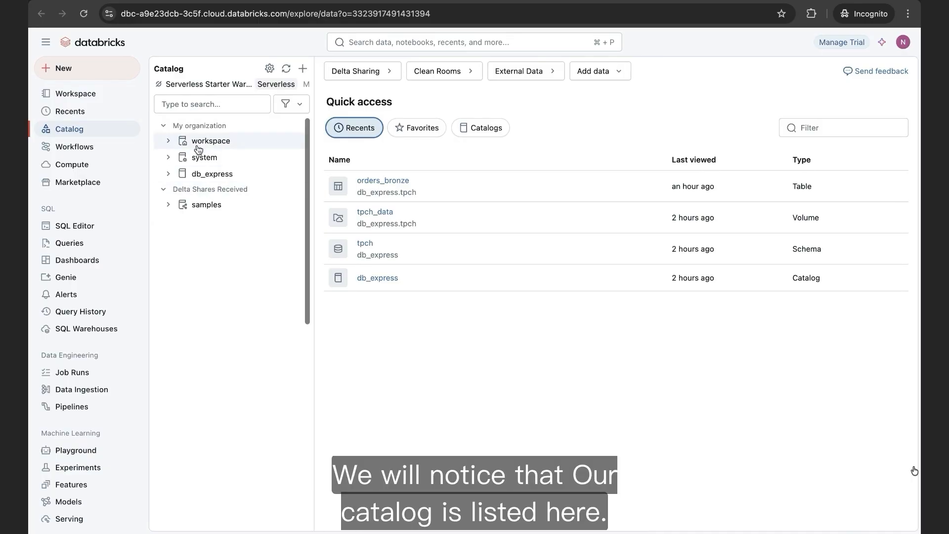
left_click(169, 175)
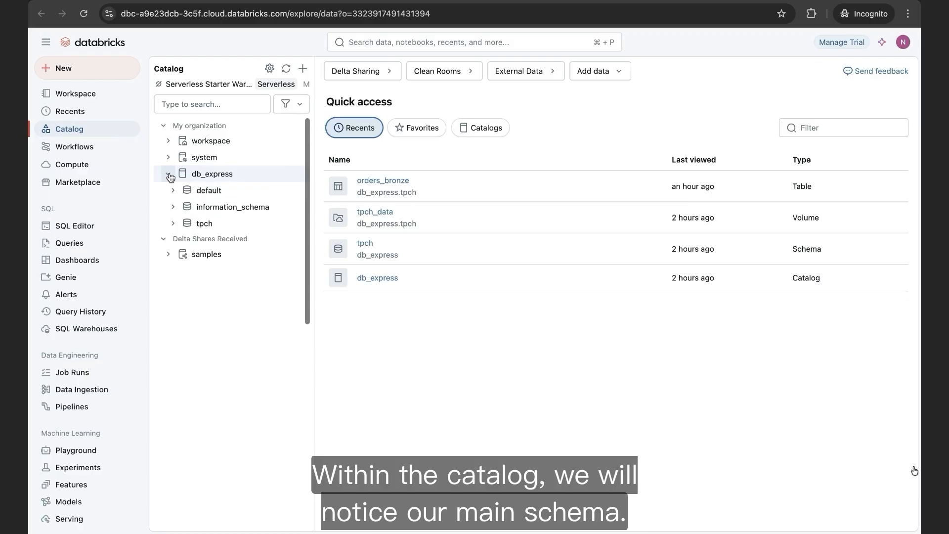
left_click(173, 225)
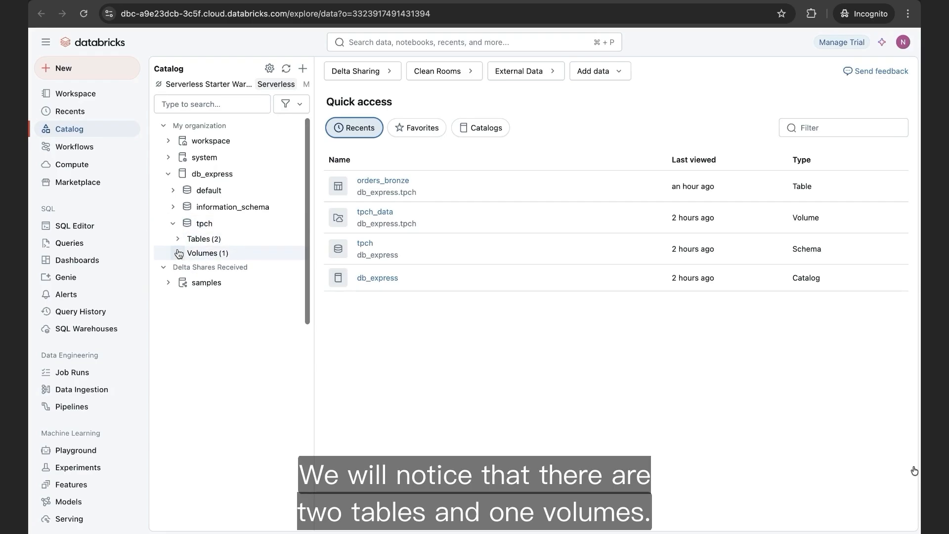
left_click(178, 254)
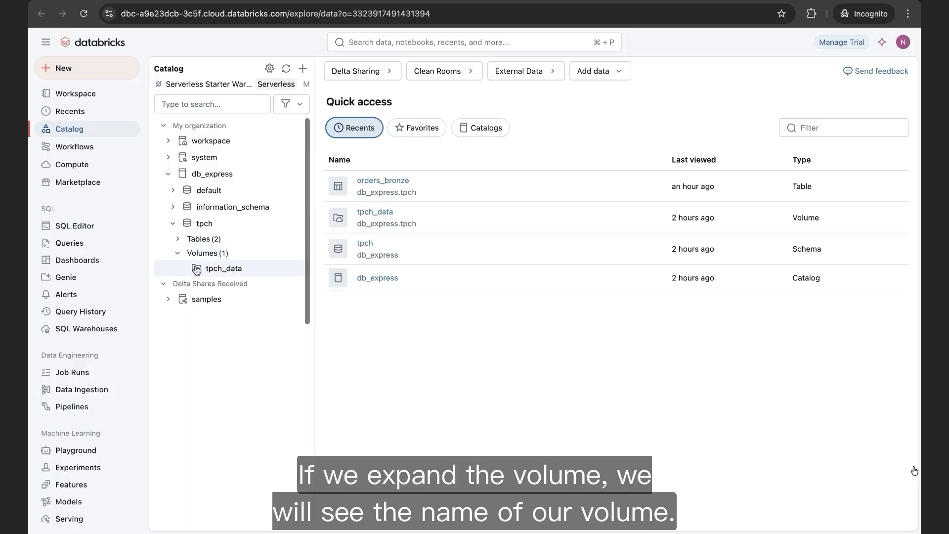
left_click(177, 240)
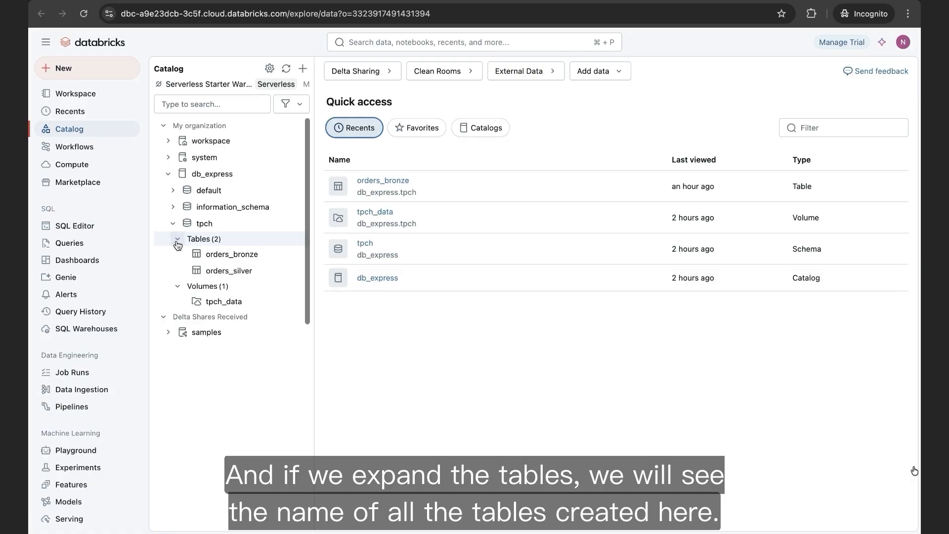
left_click(263, 274)
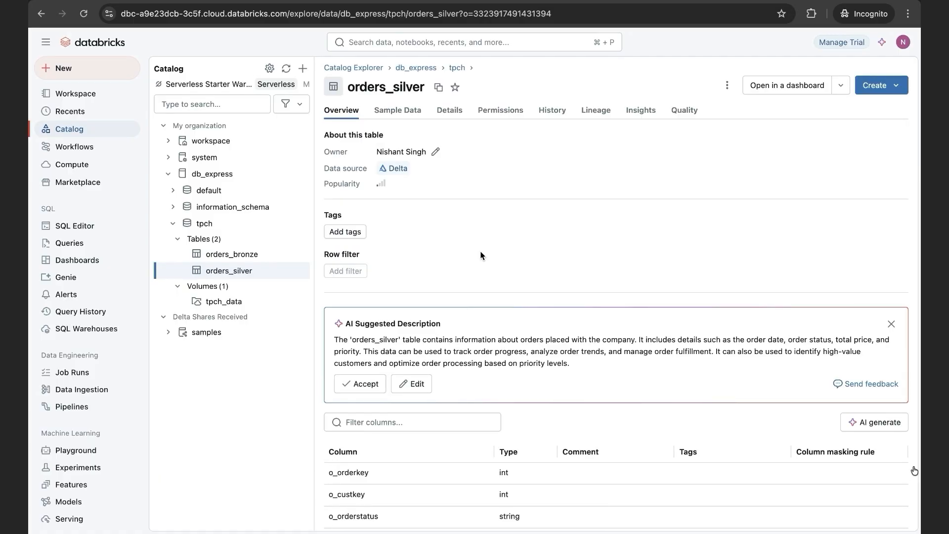
- Return to the notebook and run the query counting distinct o_orderkey values in the silver table
left_click(173, 1)
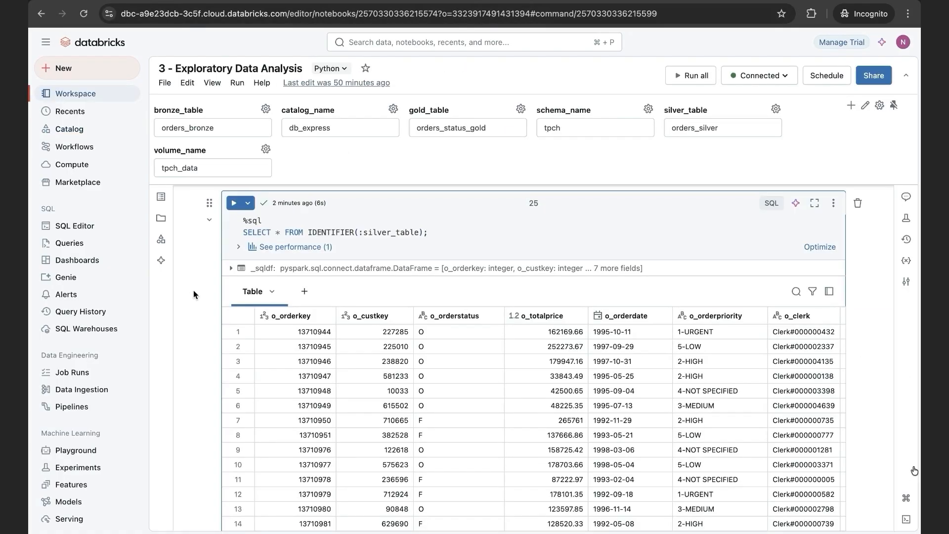
scroll(194, 290, "down", 10)
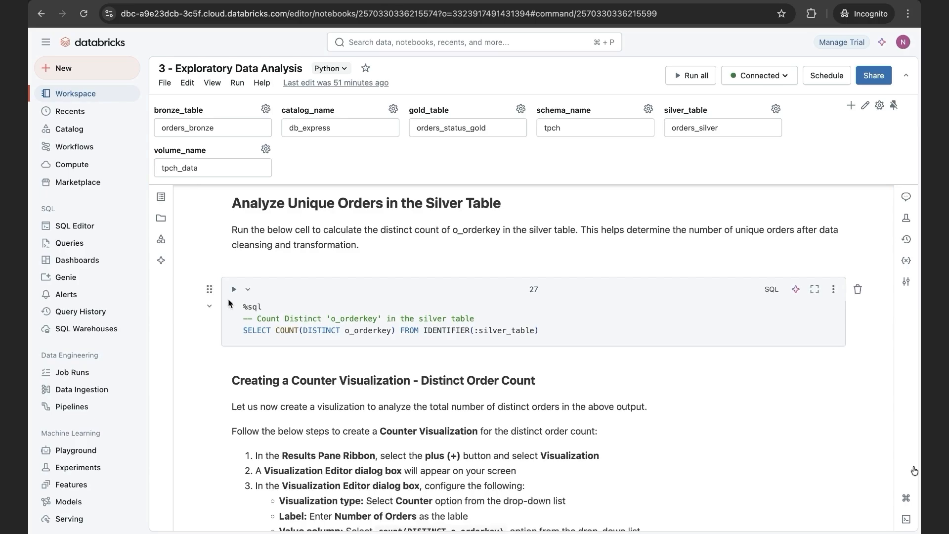
left_click(234, 289)
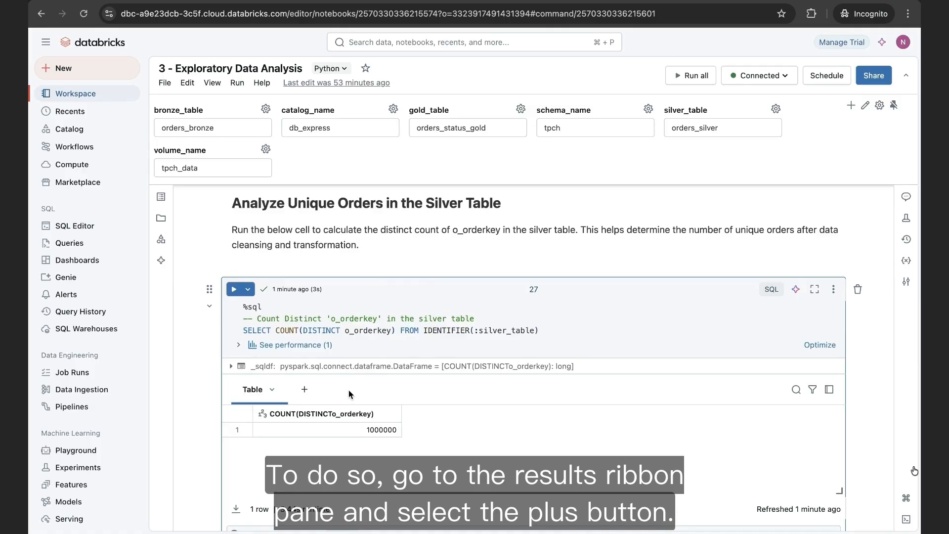
- Add a visualization to the distinct order key count output and set its type to Counter
left_click(305, 389)
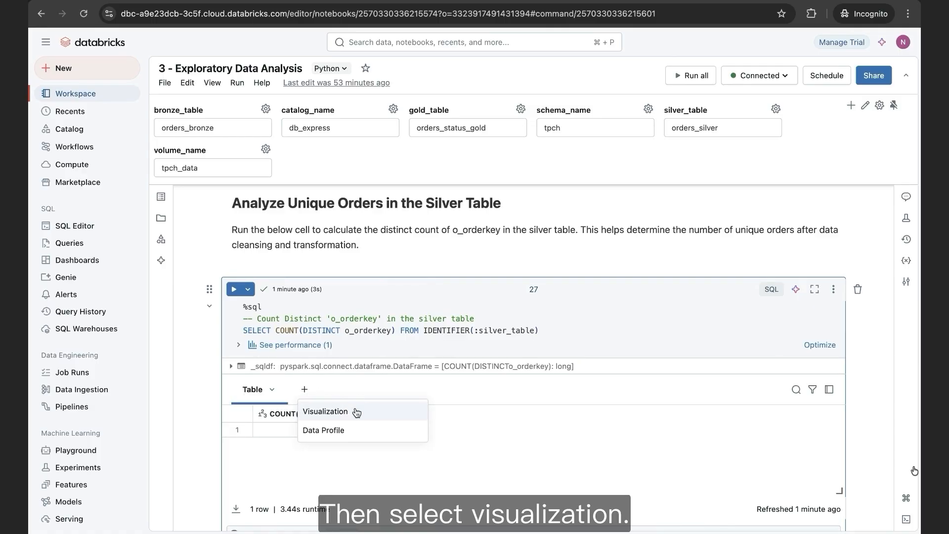
left_click(356, 412)
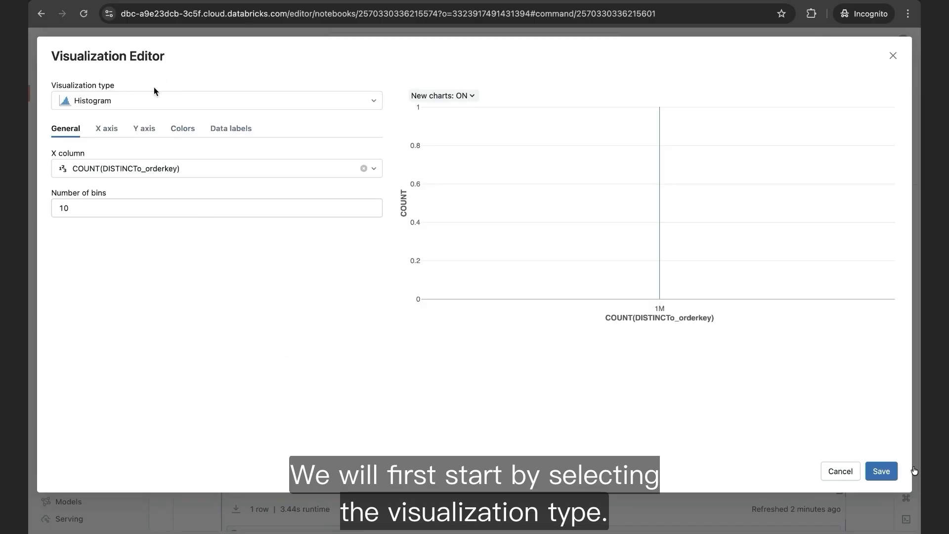
left_click(150, 100)
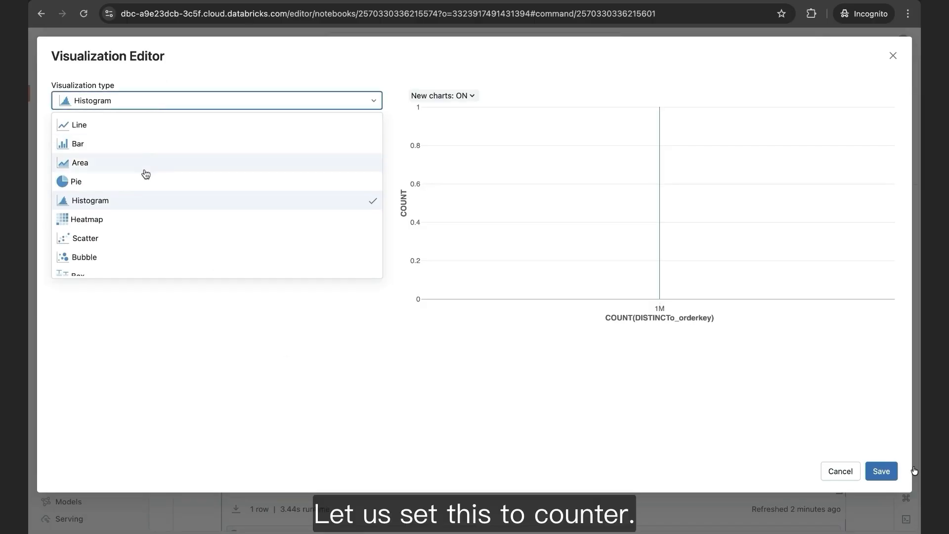
scroll(144, 235, "down", 2)
left_click(103, 256)
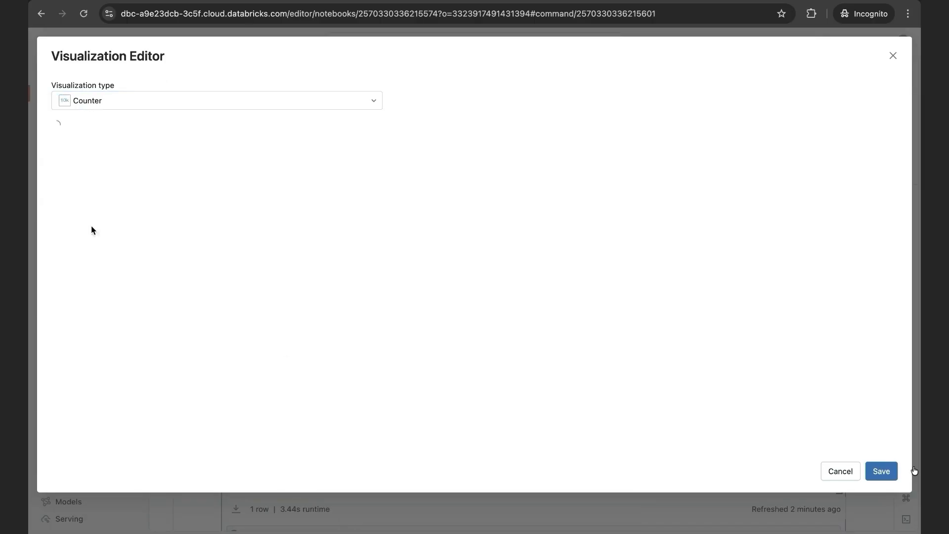
- Label the counter Number of Orders, choose COUNT(DISTINCTo_orderkey) as its value column, and save the visualization
left_click(118, 169)
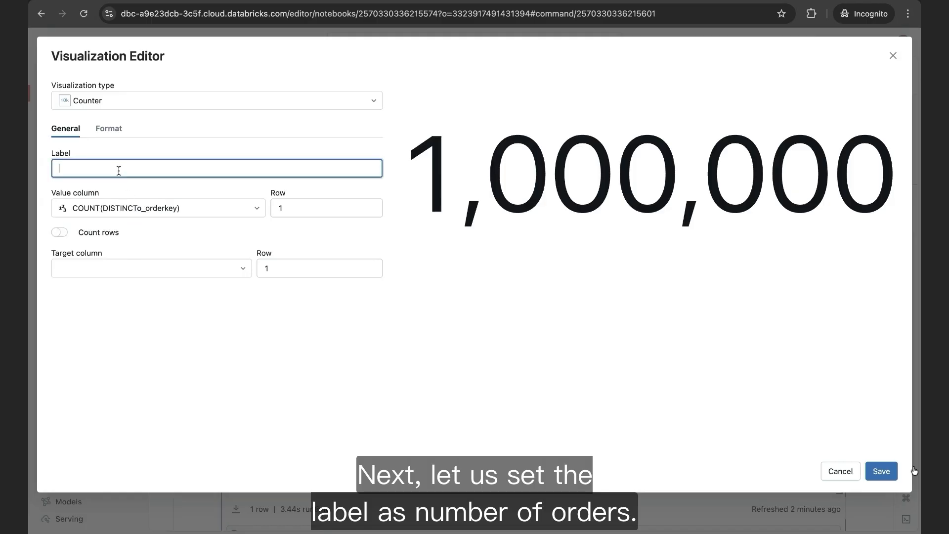
type("Number")
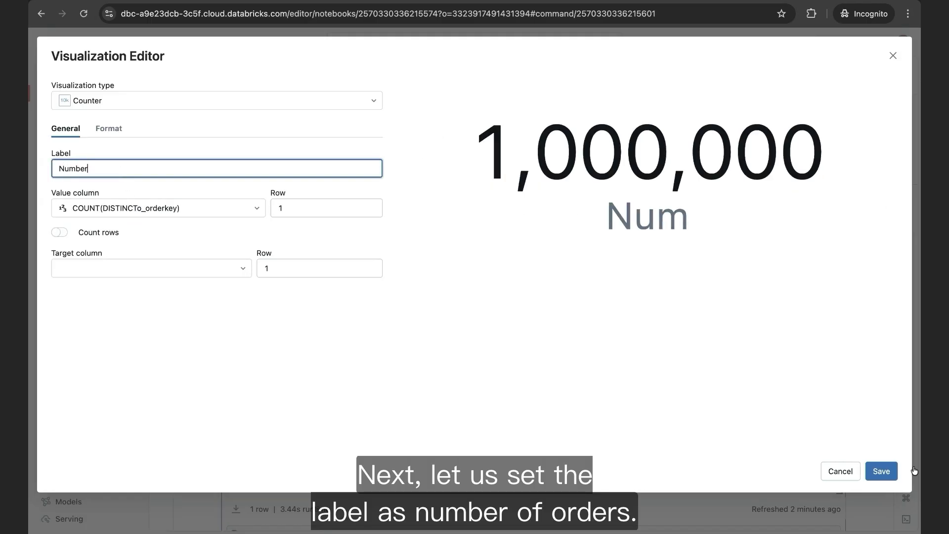
type(" of Orders")
left_click(188, 188)
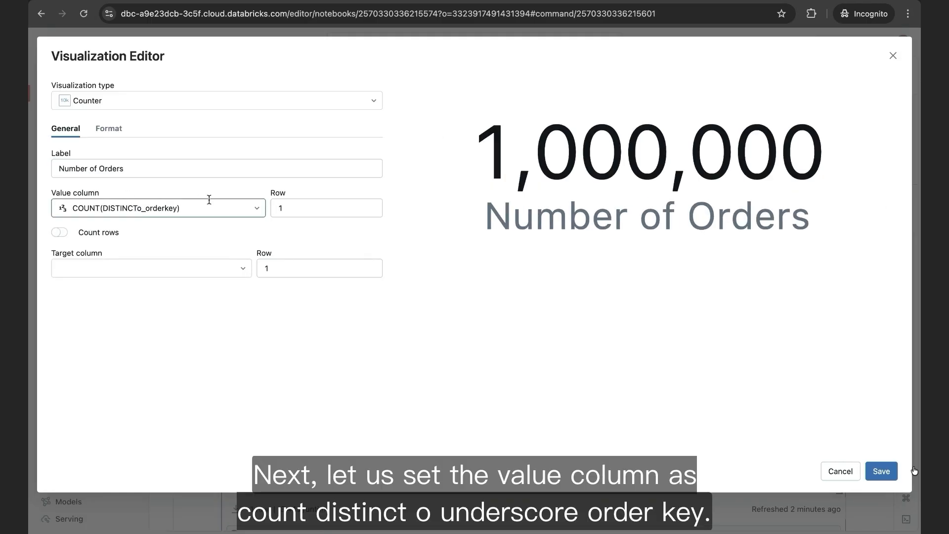
left_click(209, 199)
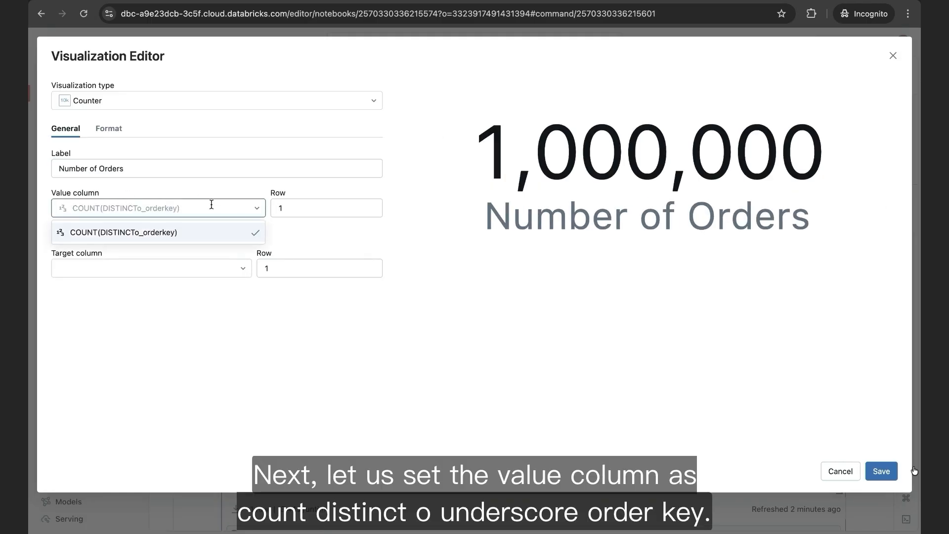
left_click(207, 235)
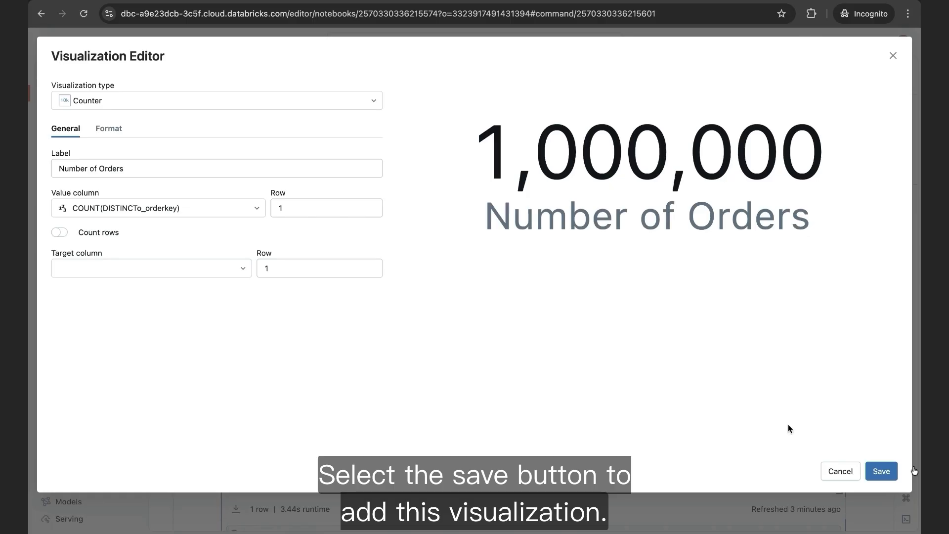
left_click(881, 471)
- Rename the saved counter visualization as Distinct Order Count
scroll(568, 341, "down", 2)
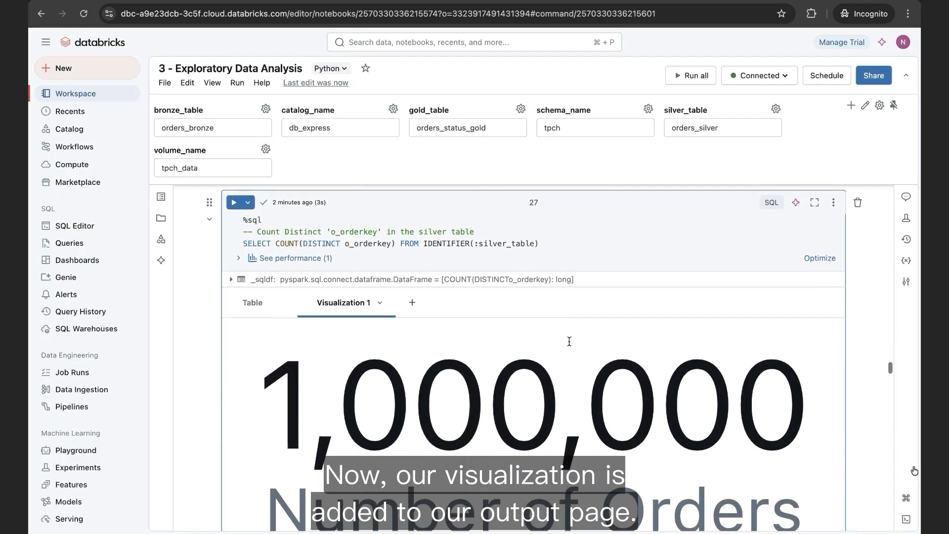
scroll(569, 341, "down", 2)
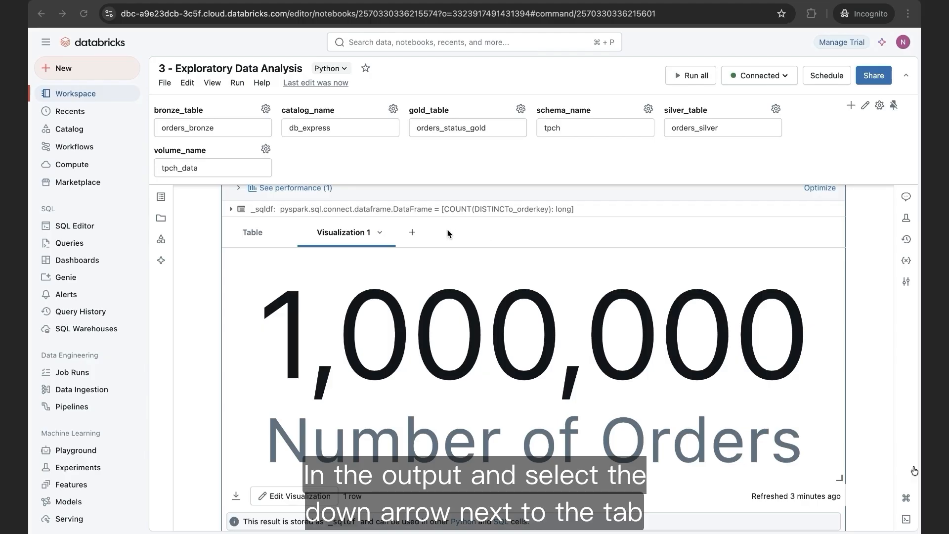
left_click(380, 233)
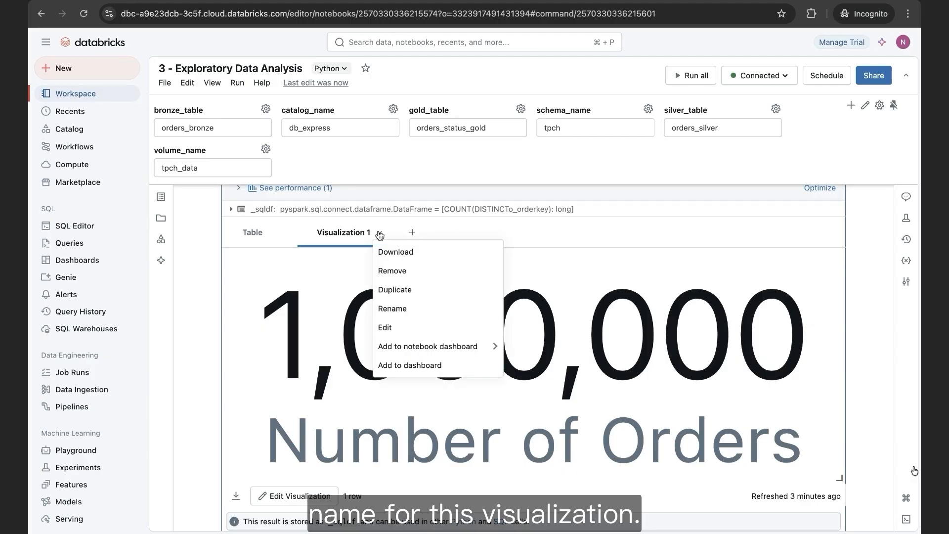
left_click(411, 309)
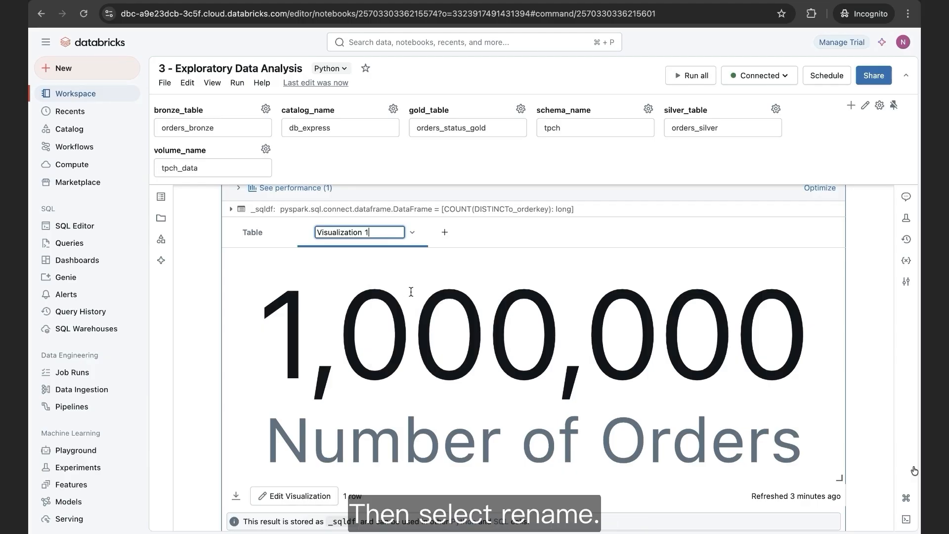
triple_click(377, 236)
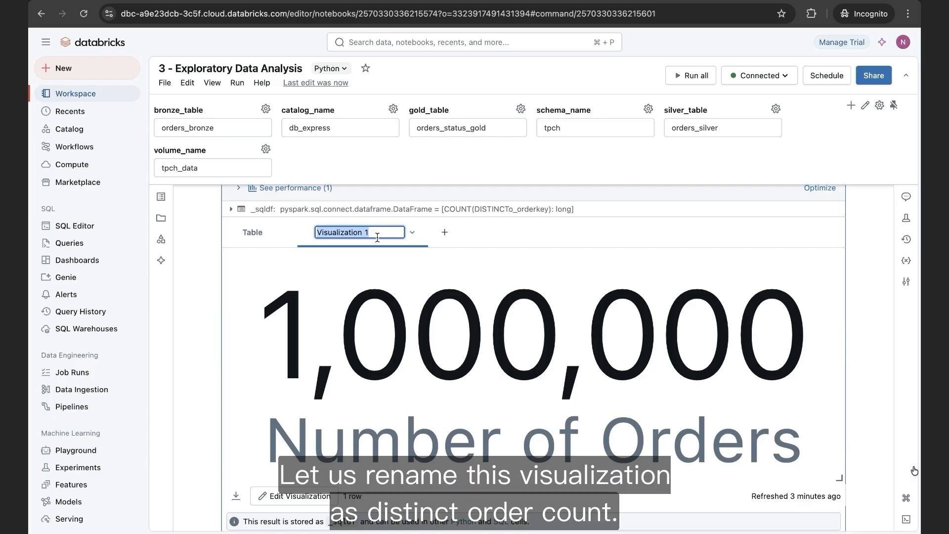
type("Distinct Order Count")
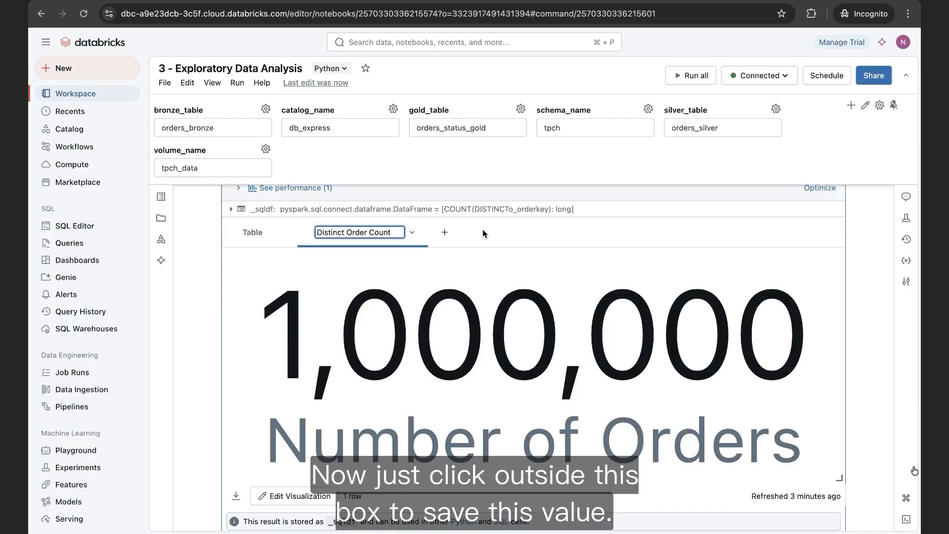
left_click(483, 229)
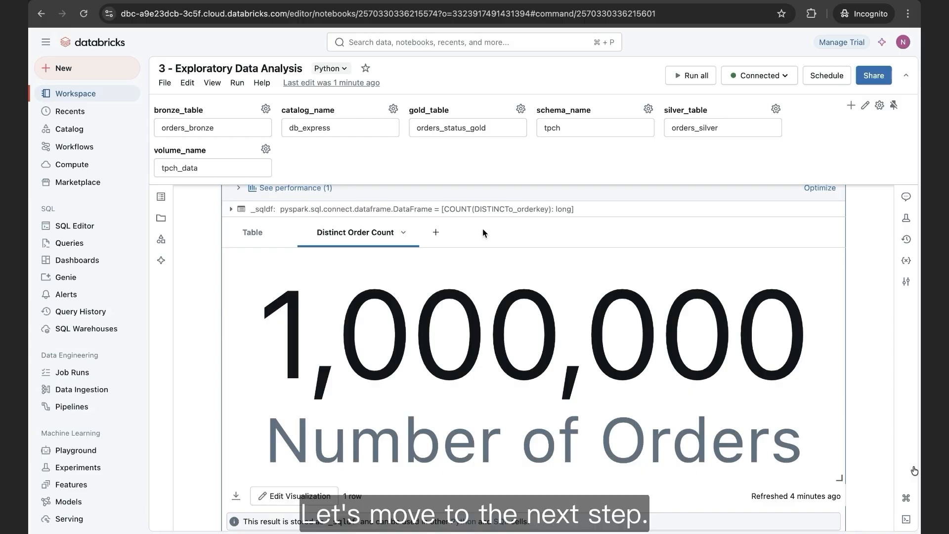
- Run the order price distribution query that selects o_totalprice from the silver table
scroll(482, 228, "down", 5)
scroll(482, 227, "down", 10)
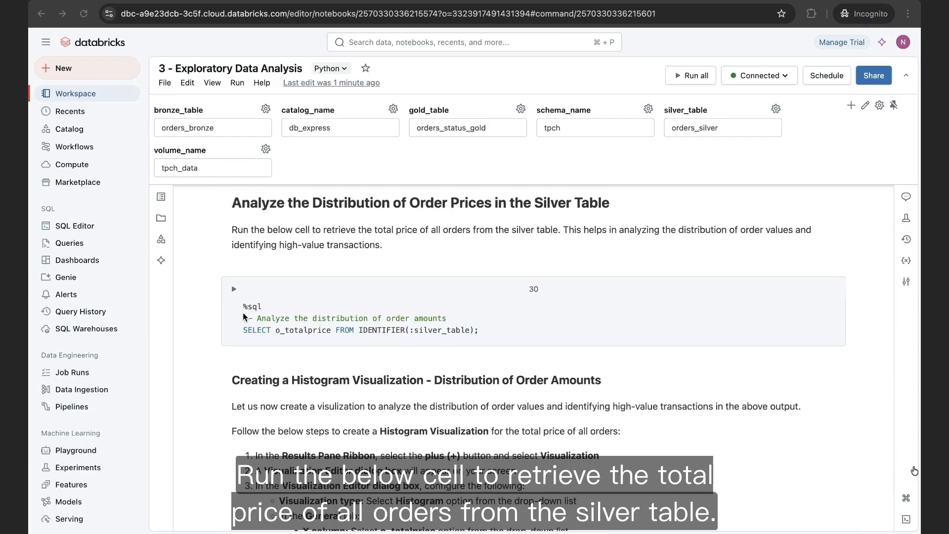
left_click(271, 303)
left_click(245, 312)
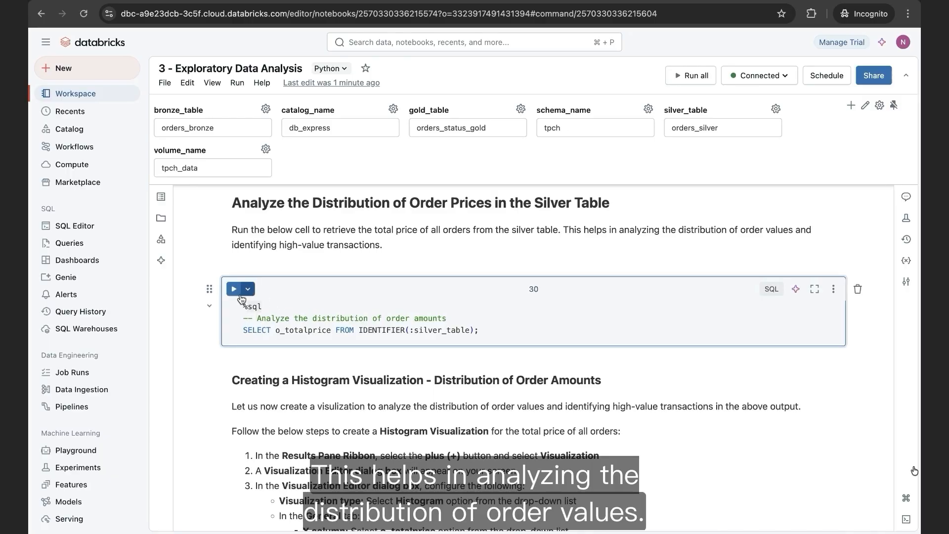
left_click(234, 290)
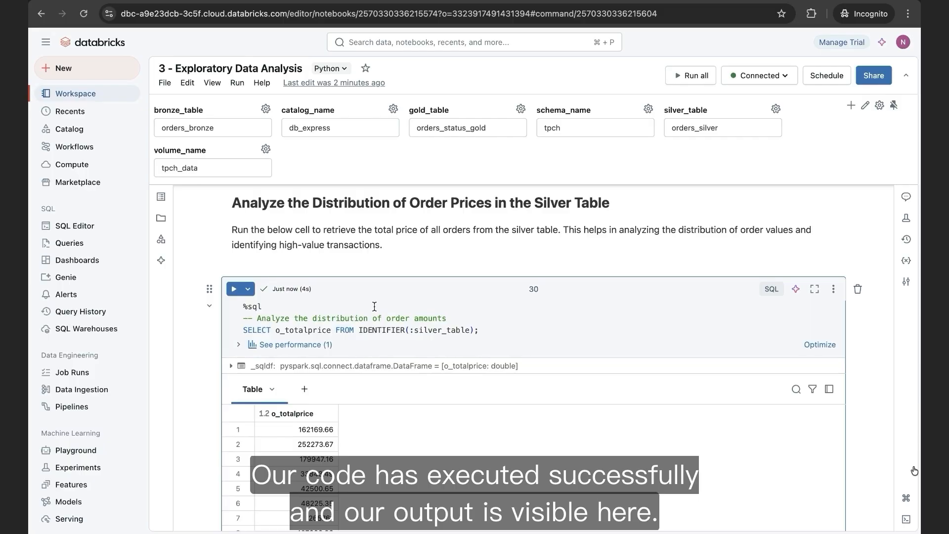
- Add a Histogram visualization to the order price output with o_totalprice as its X column
scroll(374, 307, "down", 2)
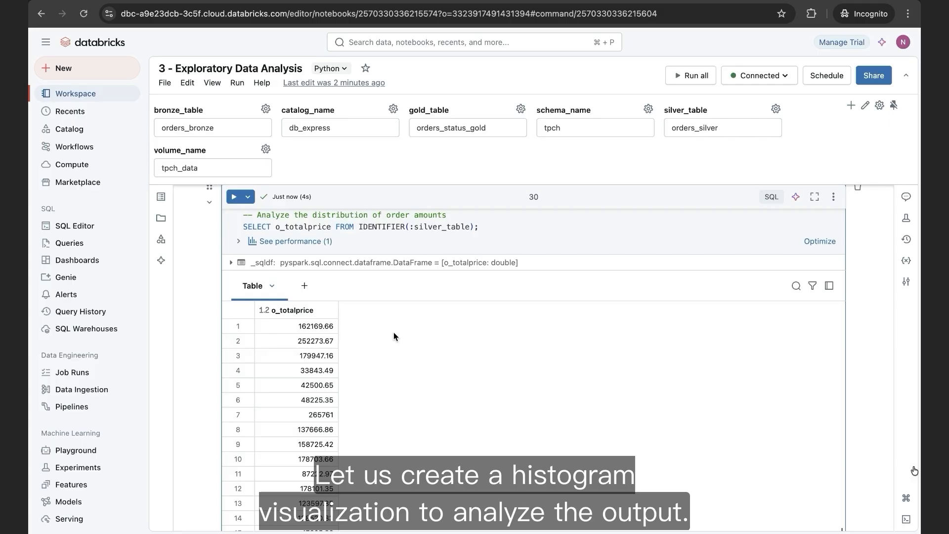
left_click(304, 285)
left_click(345, 311)
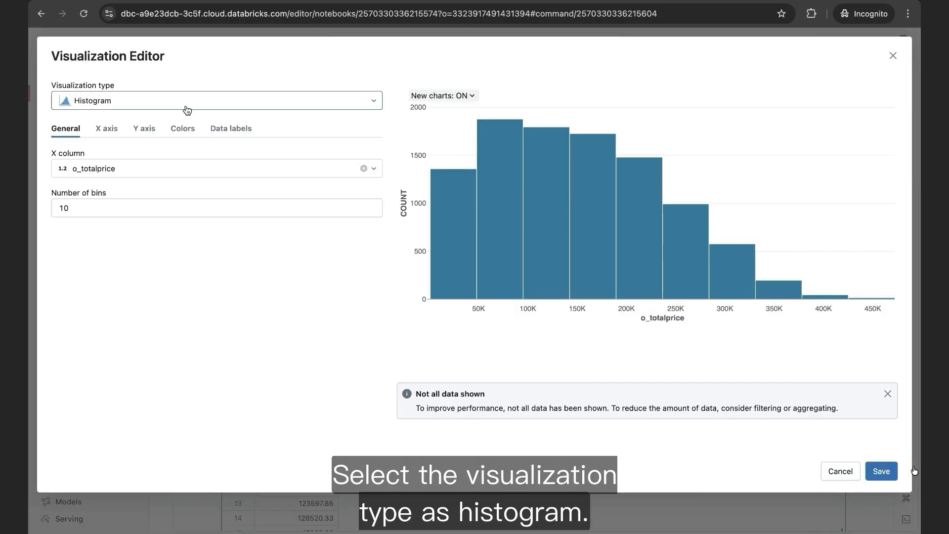
left_click(186, 110)
left_click(132, 201)
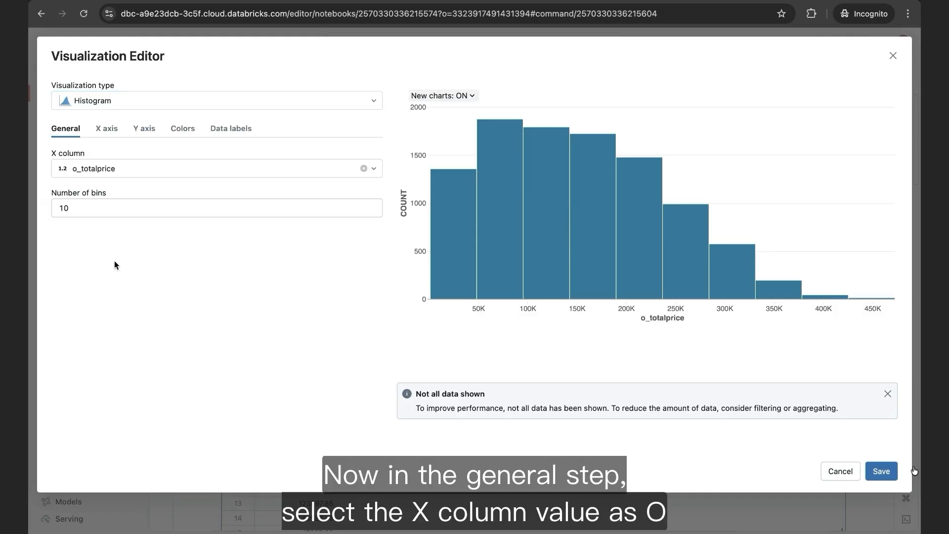
left_click(127, 168)
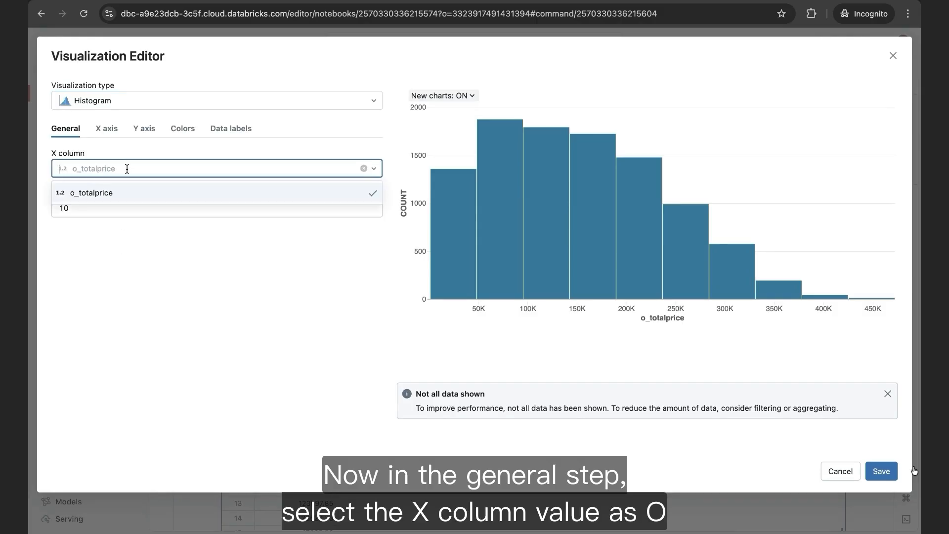
left_click(130, 195)
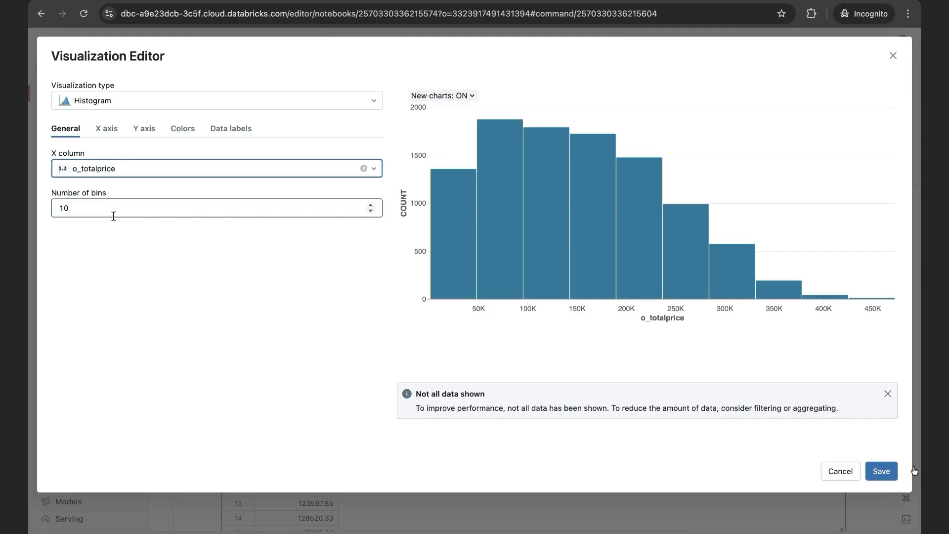
left_click(173, 251)
- Name the histogram's X axis Order Amount
left_click(108, 131)
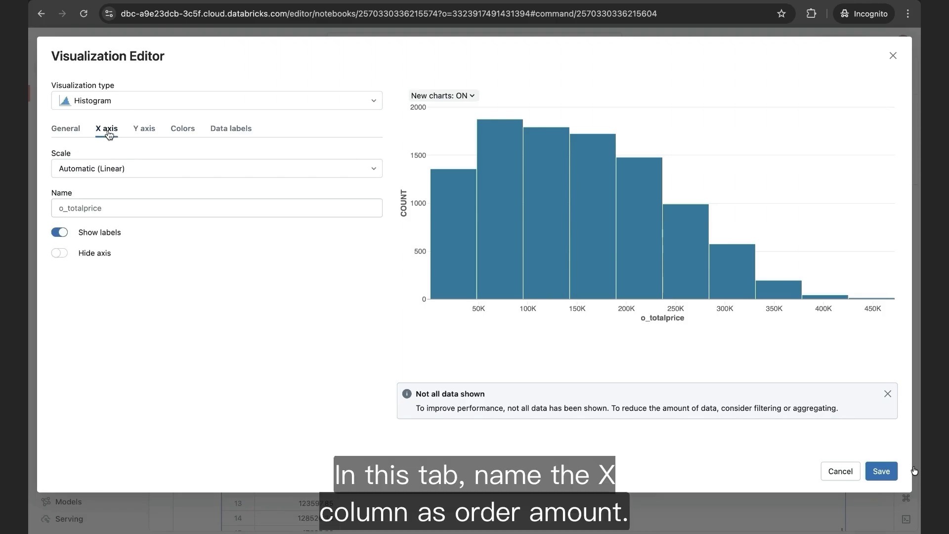
left_click(100, 209)
type("Order")
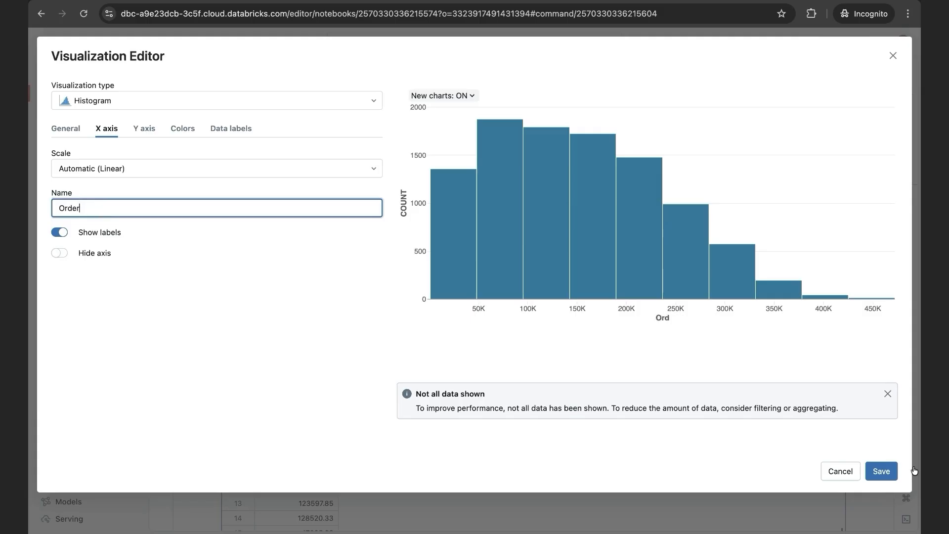
type(" Amount")
left_click(117, 299)
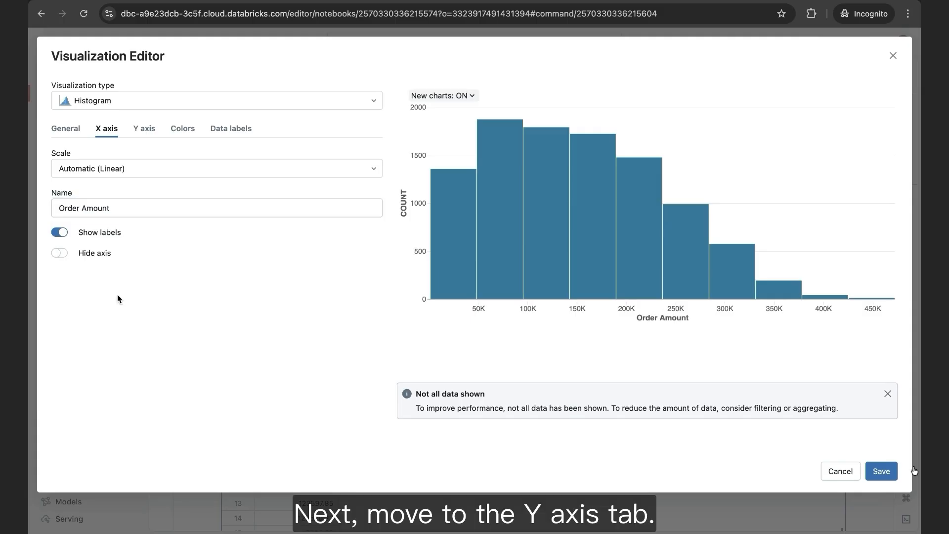
- Name the histogram's Y axis Number of Orders and save the visualization
left_click(143, 130)
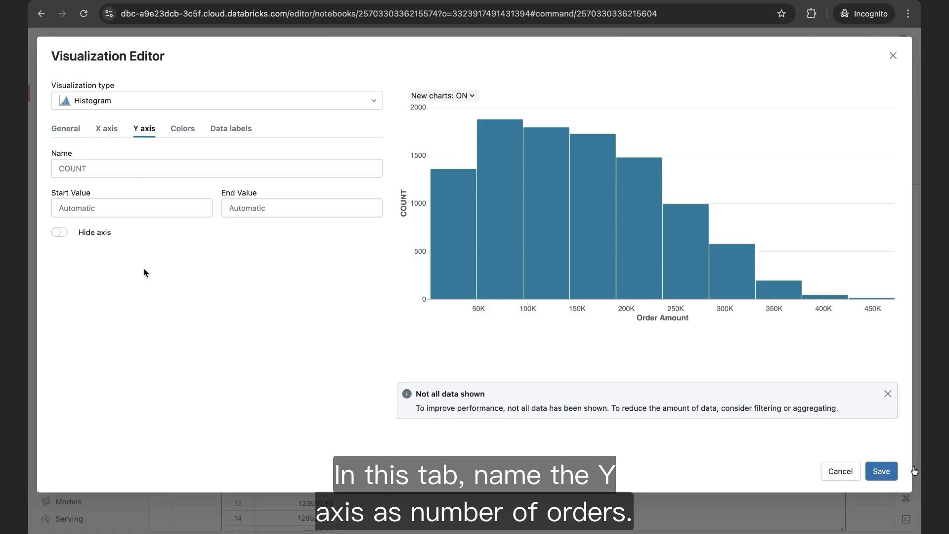
left_click(125, 168)
type("Number of")
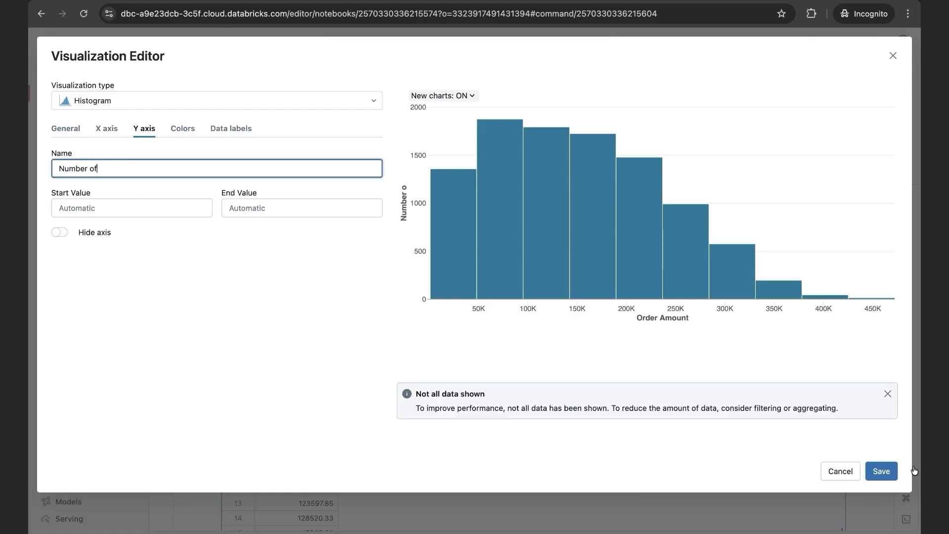
type(" Orders")
left_click(140, 285)
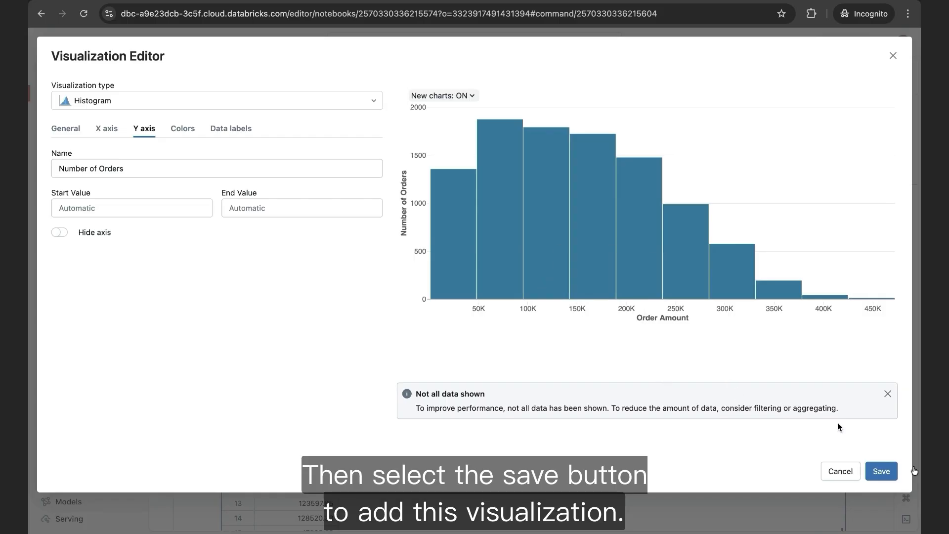
left_click(881, 471)
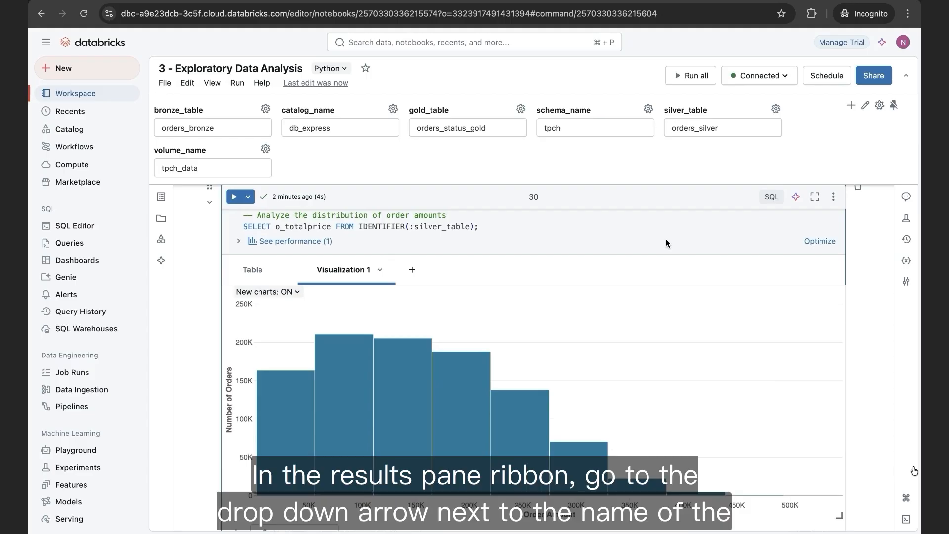
- Rename the saved histogram visualization as Distribution of Order Amounts
left_click(379, 270)
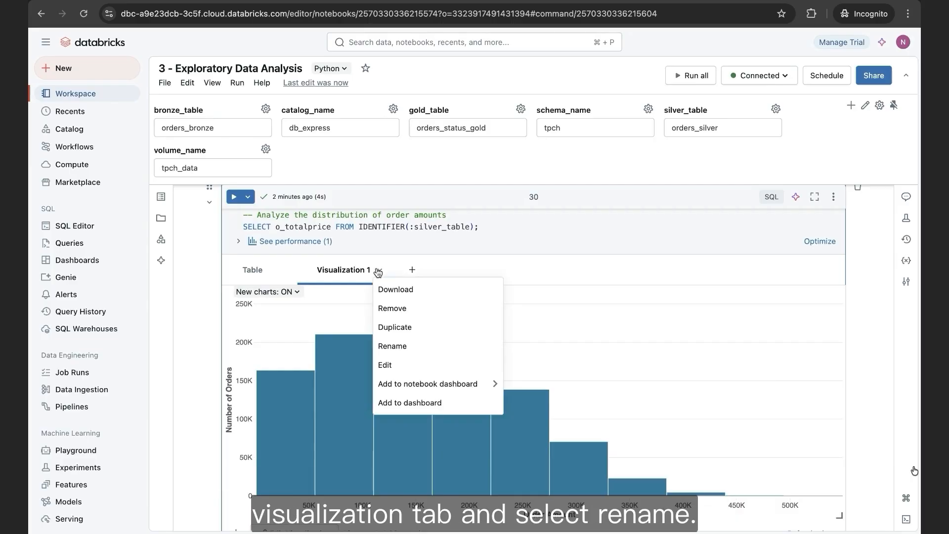
left_click(426, 348)
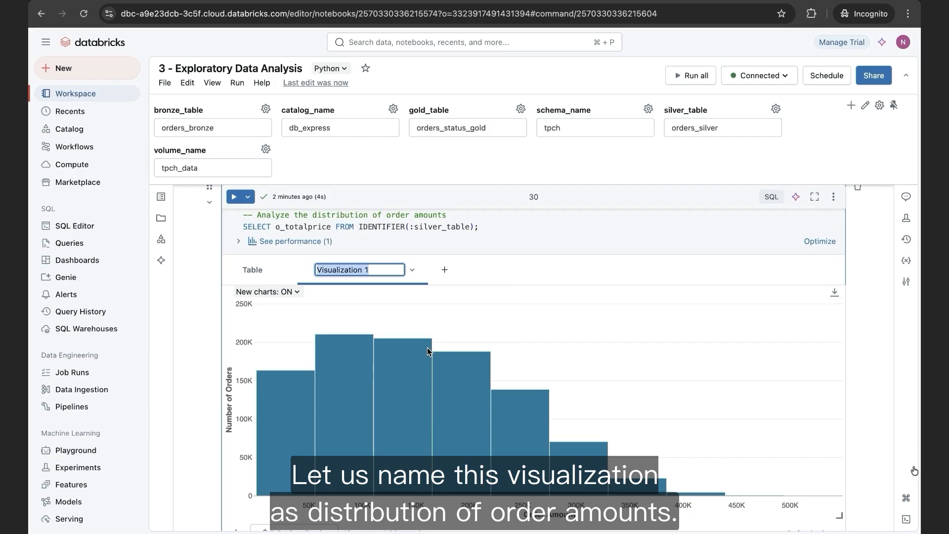
type("Distribution of Order Amounts")
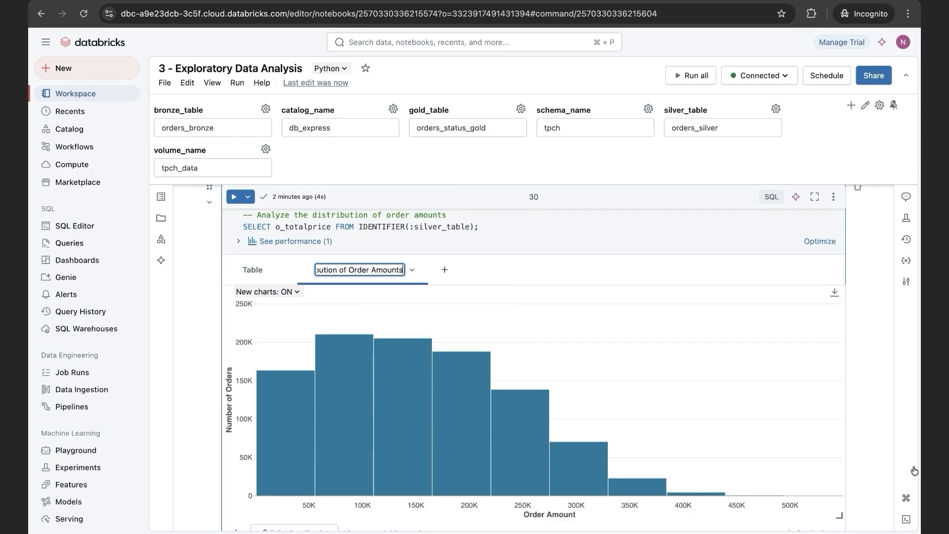
left_click(496, 268)
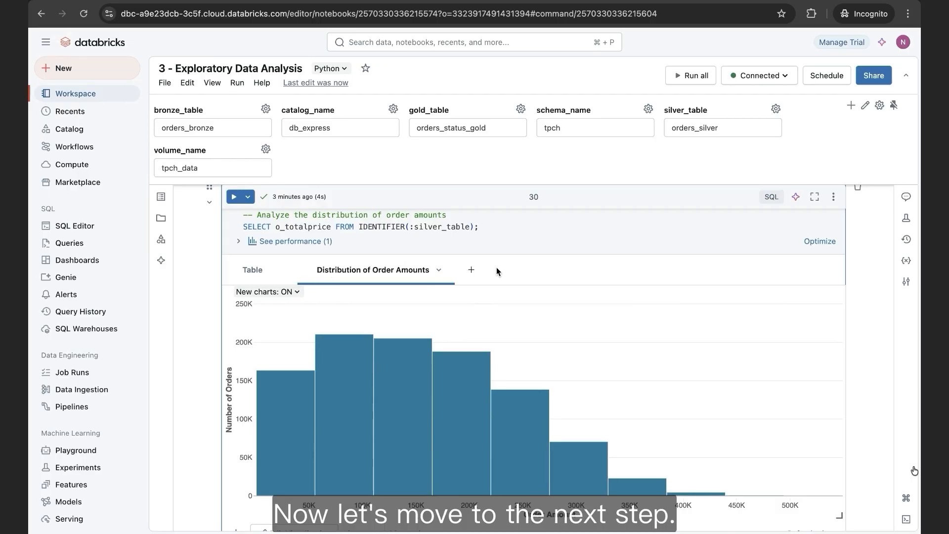
- Run the cell that creates the gold table with order status counts, and run the query selecting everything from the gold table
scroll(210, 326, "down", 10)
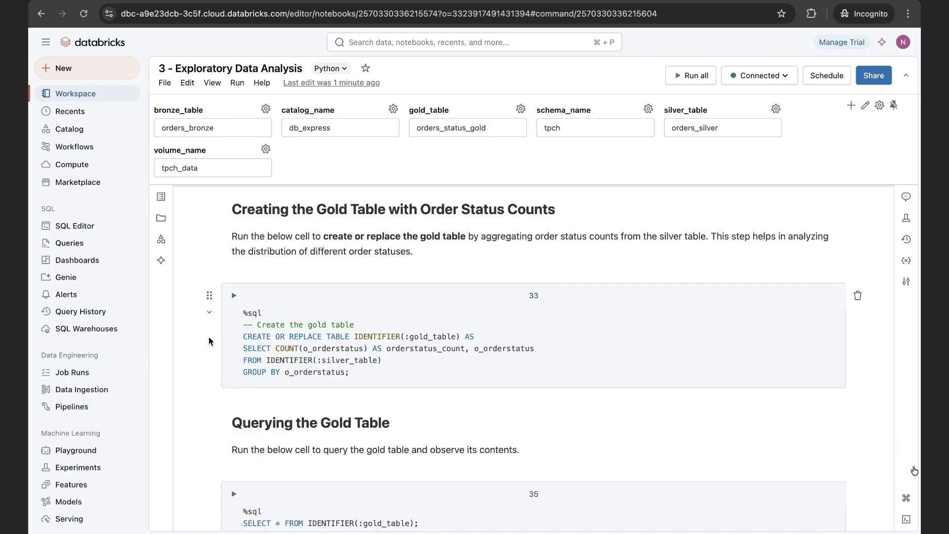
left_click(204, 341)
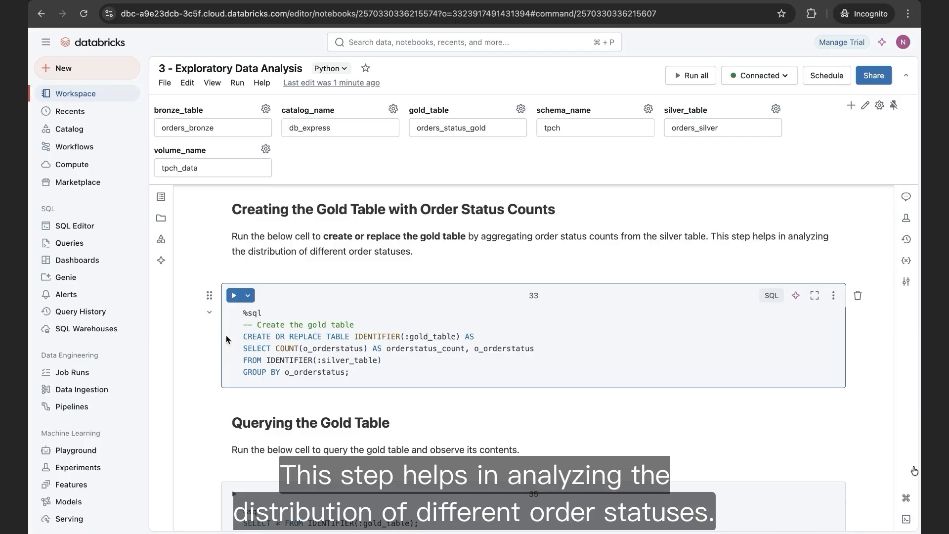
left_click(234, 297)
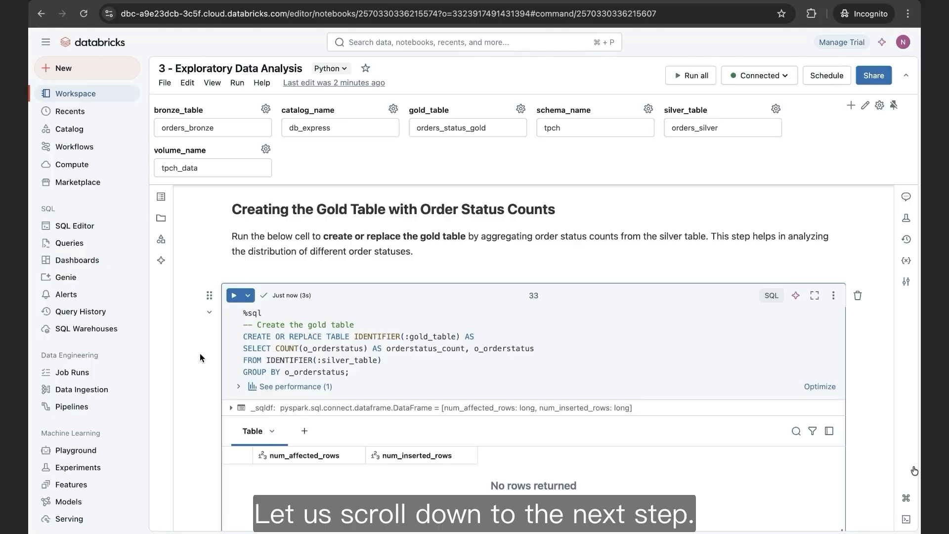
scroll(200, 353, "down", 8)
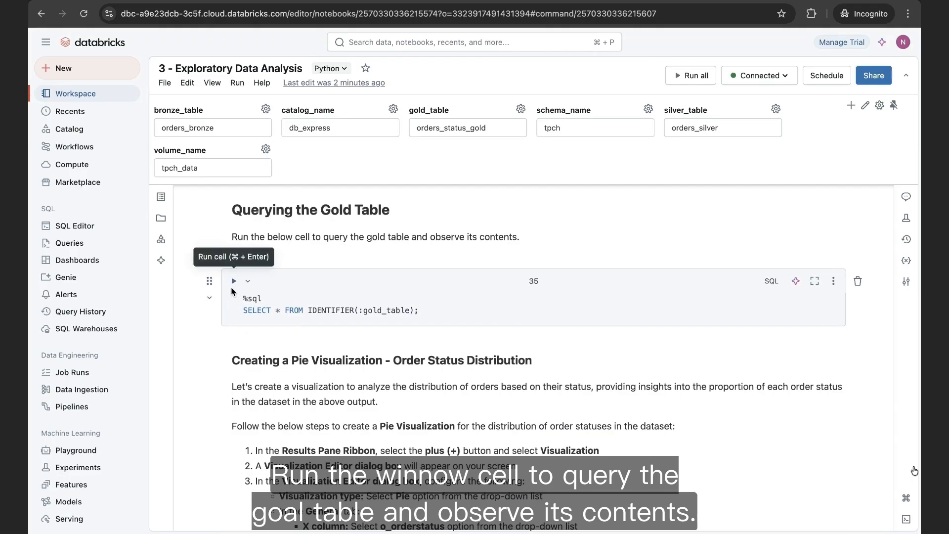
left_click(234, 281)
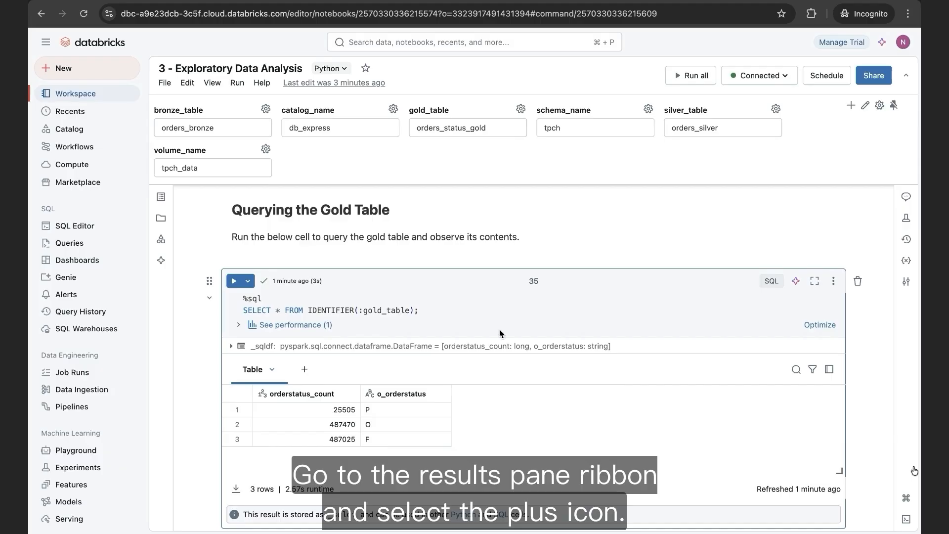
- Add a Pie visualization to the gold table query output with o_orderstatus as its X column
left_click(305, 372)
left_click(338, 391)
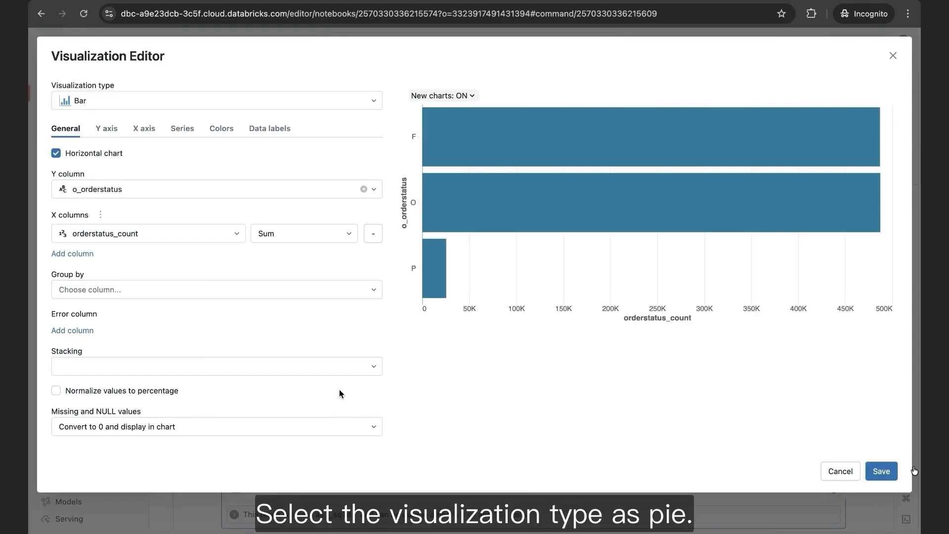
left_click(215, 103)
left_click(147, 182)
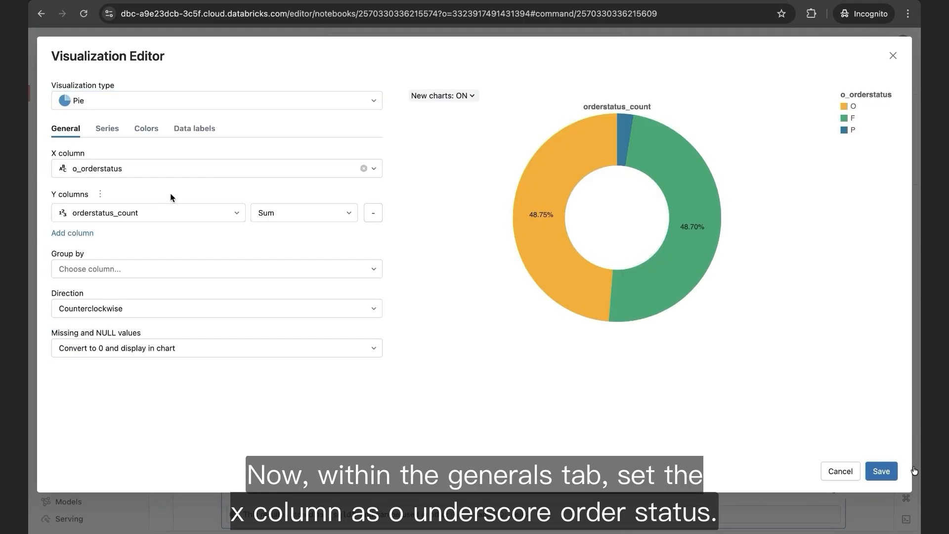
left_click(184, 168)
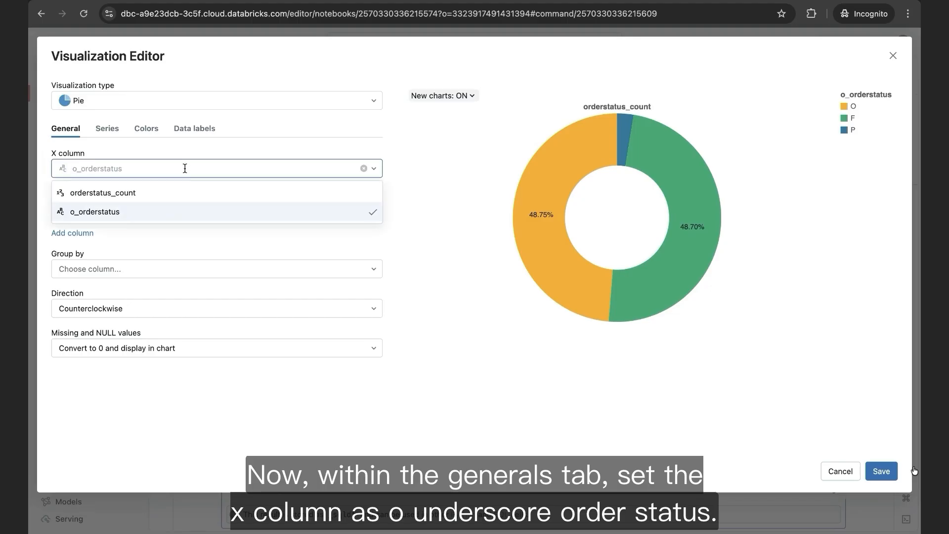
left_click(165, 214)
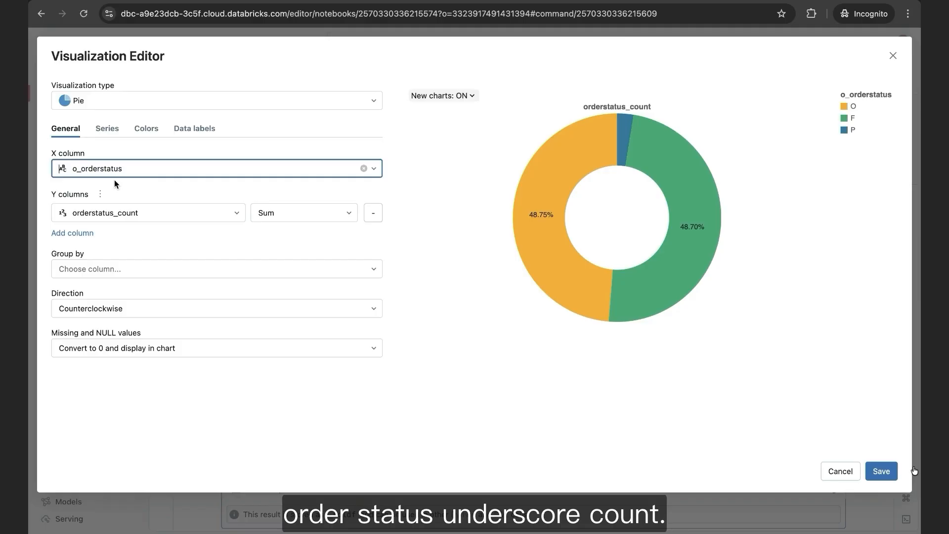
- Set the pie's Y column to orderstatus_count with the Count aggregation and save the visualization
left_click(125, 218)
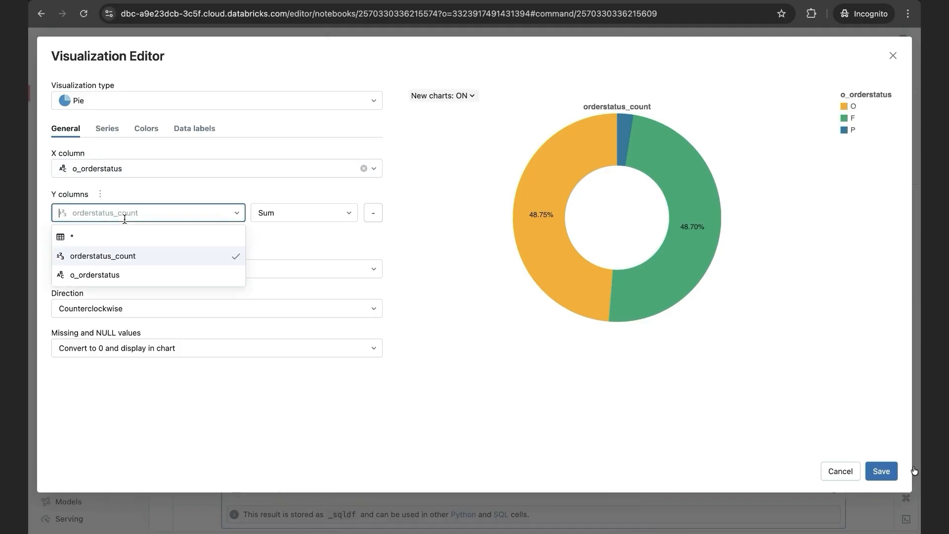
left_click(136, 258)
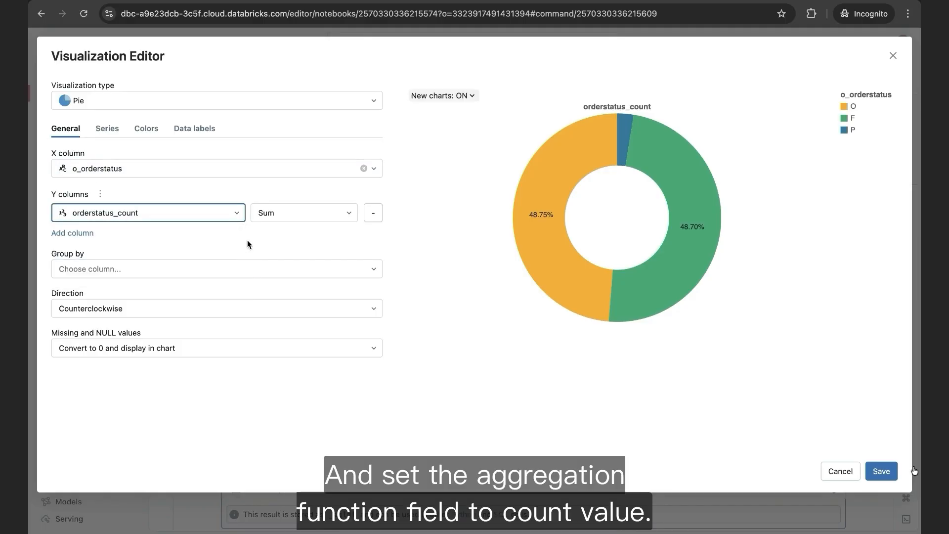
left_click(289, 213)
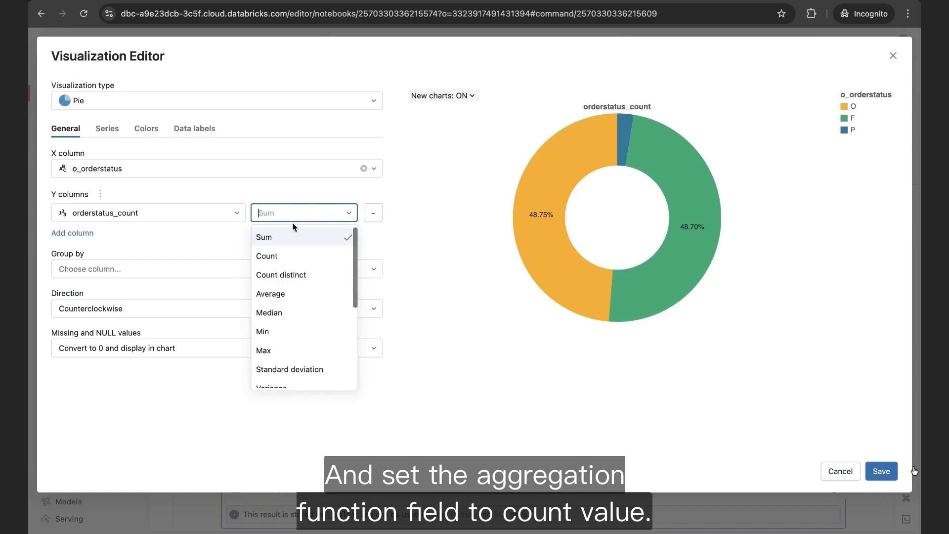
left_click(292, 257)
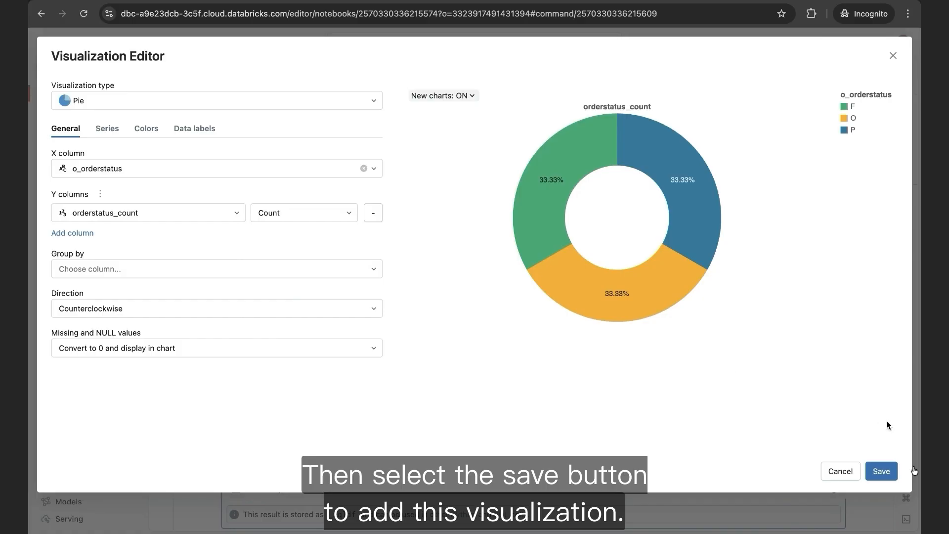
left_click(885, 473)
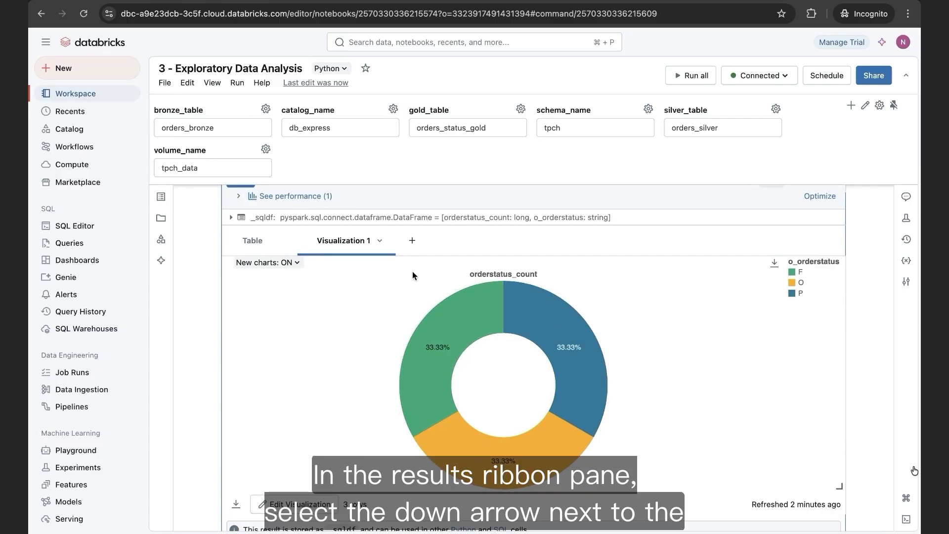
- Rename the saved pie visualization as Order Status Distribution
left_click(380, 242)
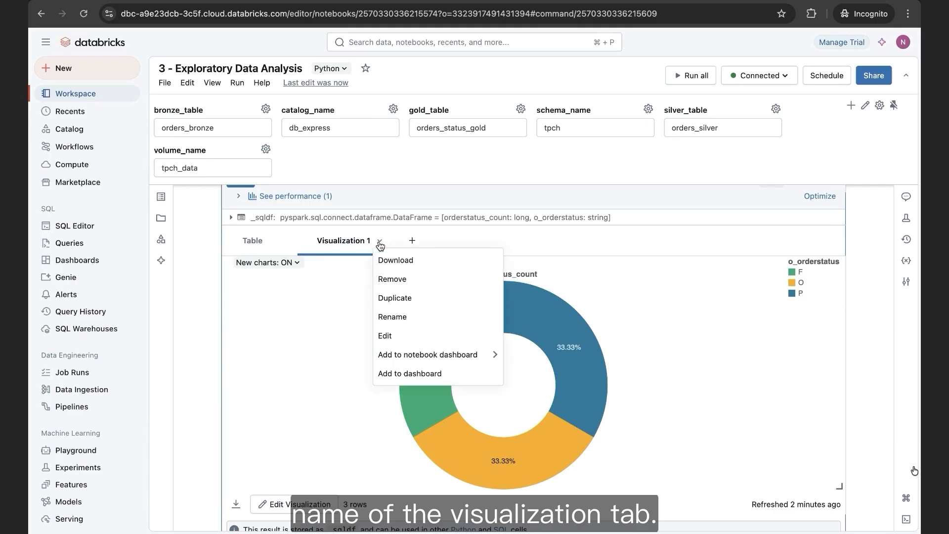
left_click(401, 320)
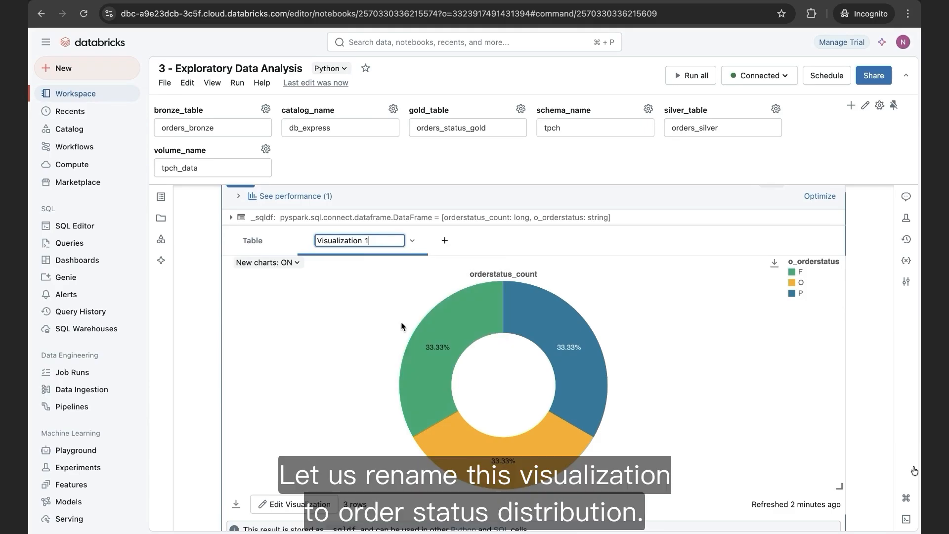
key("super+a")
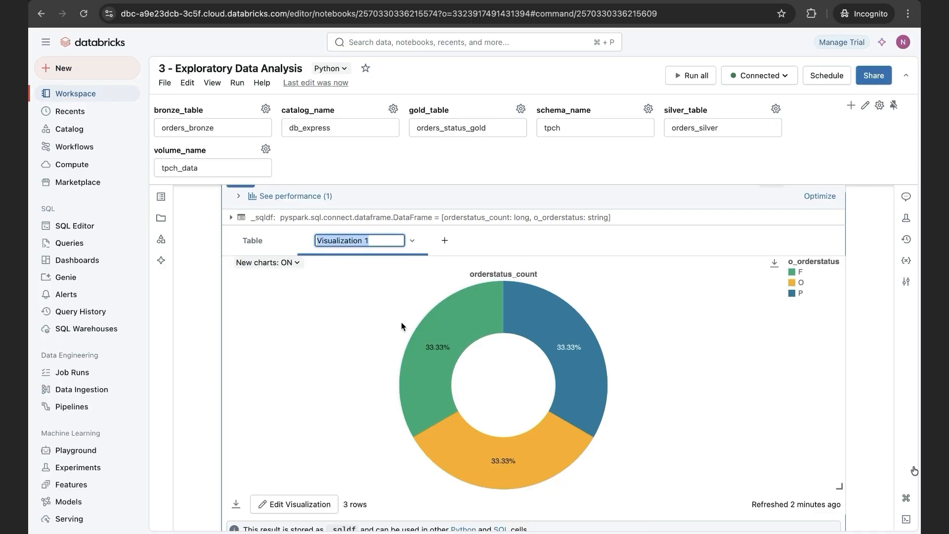
type("Order Status Distribution")
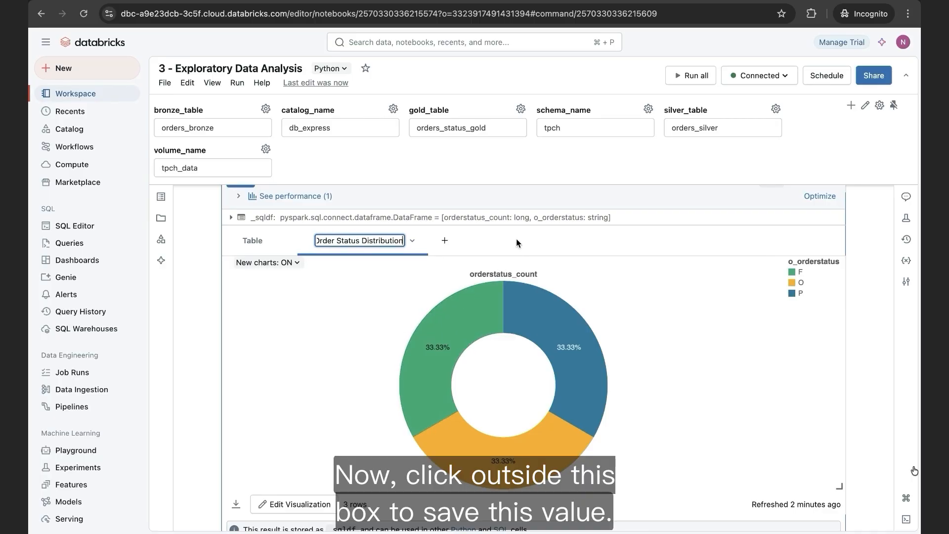
left_click(519, 238)
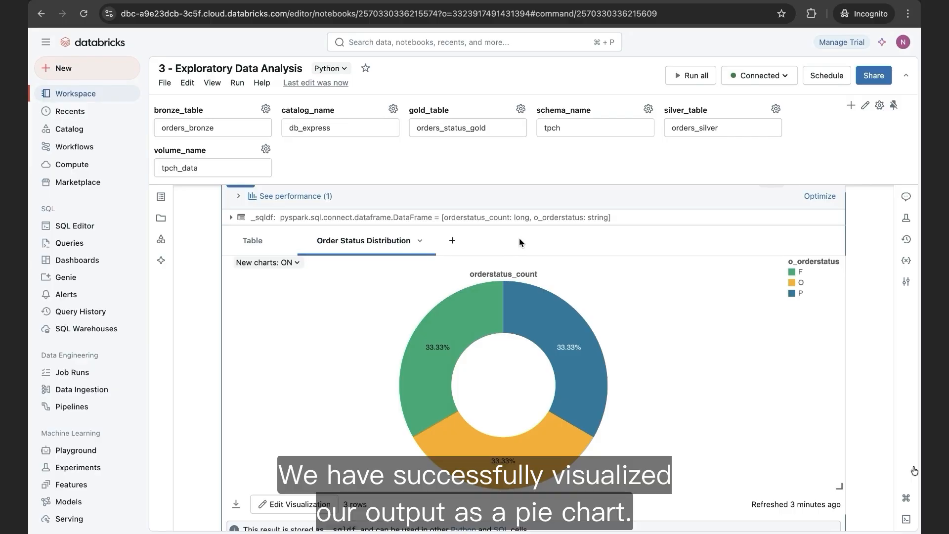
- Add the Distinct Order Count visualization to a new notebook dashboard
scroll(518, 238, "up", 2)
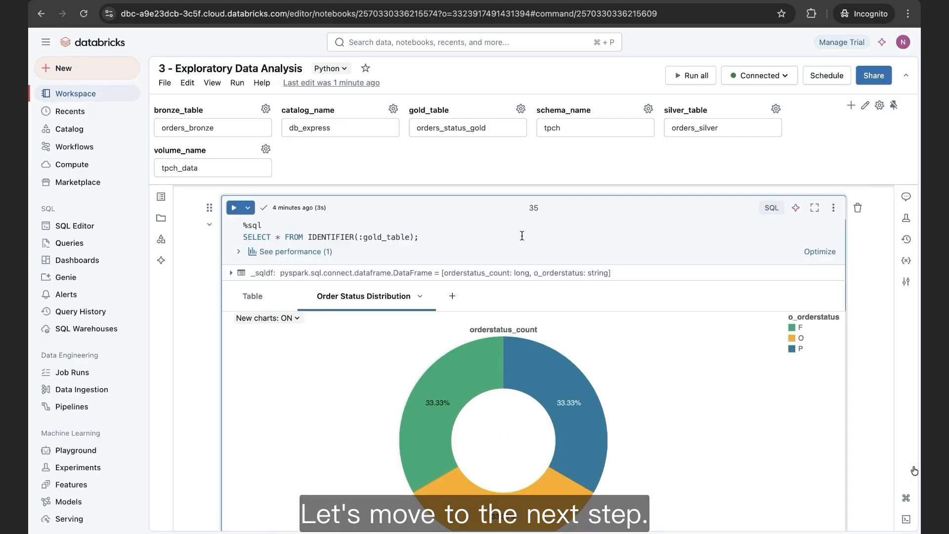
scroll(522, 235, "down", 10)
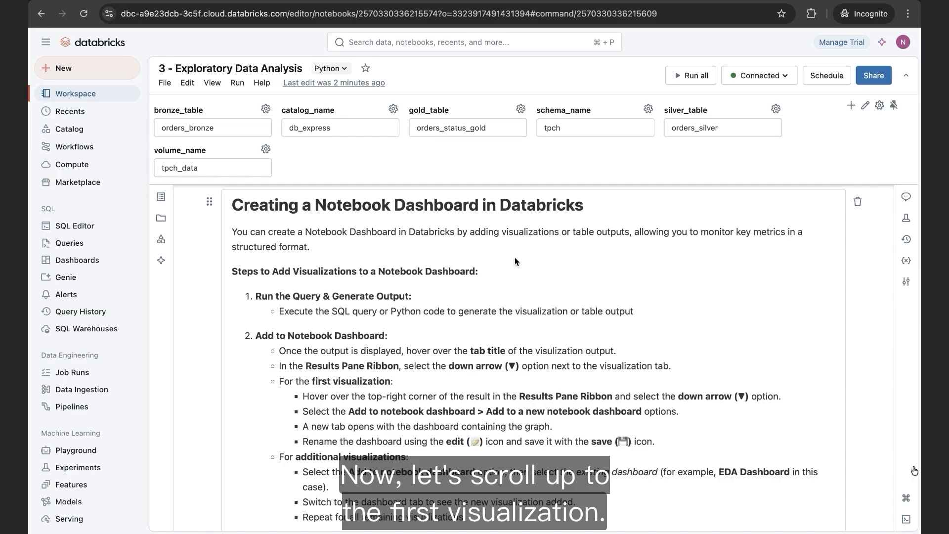
scroll(513, 264, "up", 20)
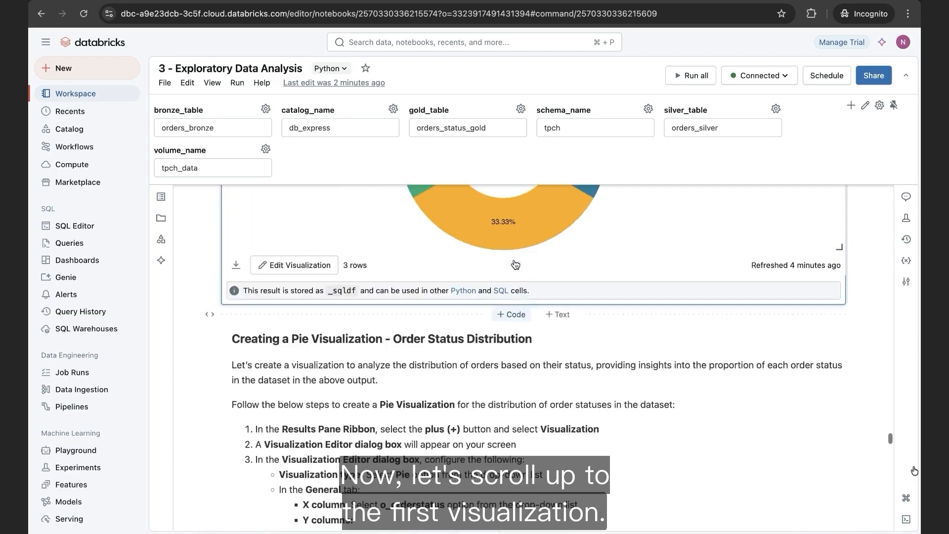
scroll(514, 260, "up", 1)
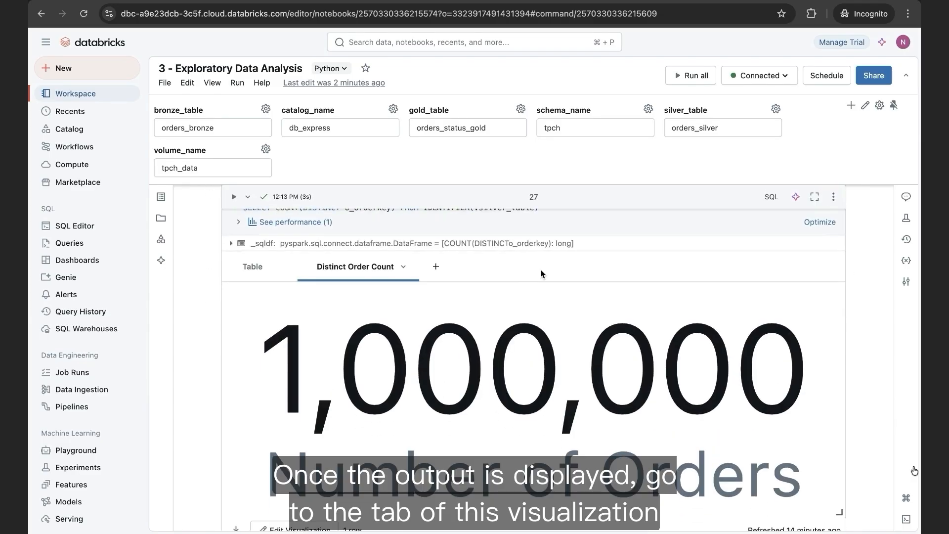
left_click(405, 267)
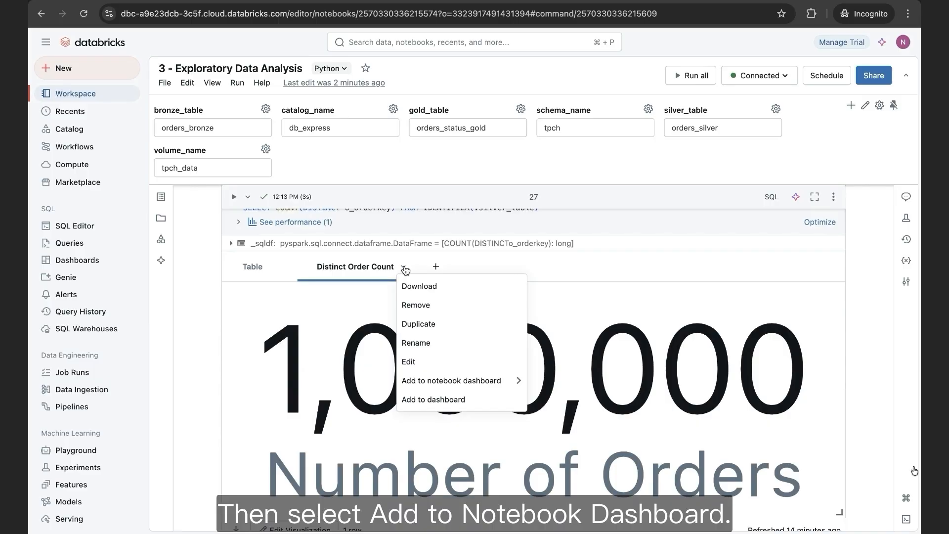
mouse_move(471, 382)
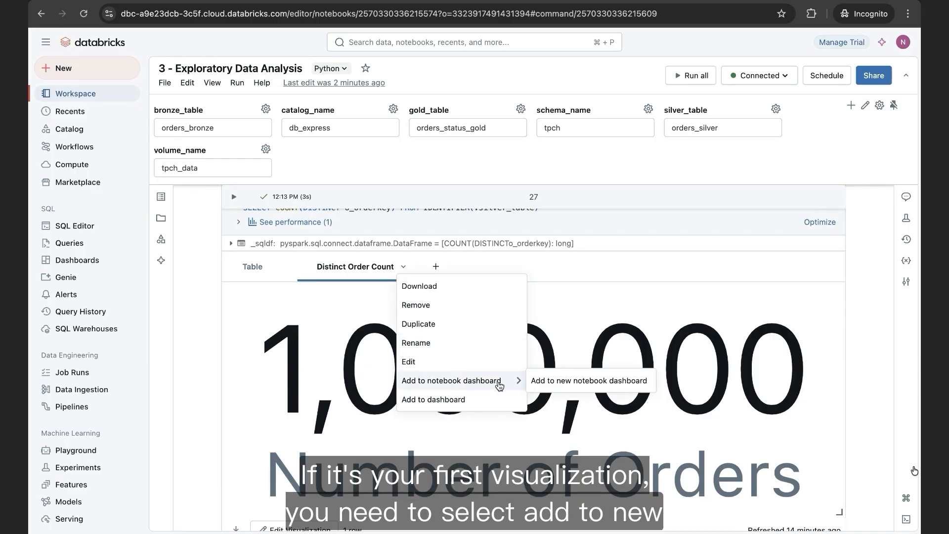
left_click(573, 382)
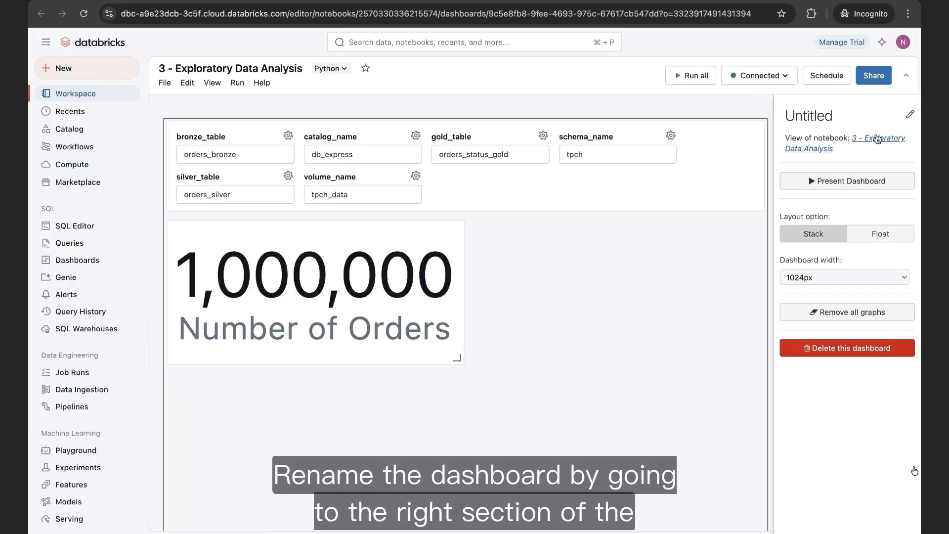
- Rename the untitled notebook dashboard as EDA Dashboard and save the name
left_click(909, 116)
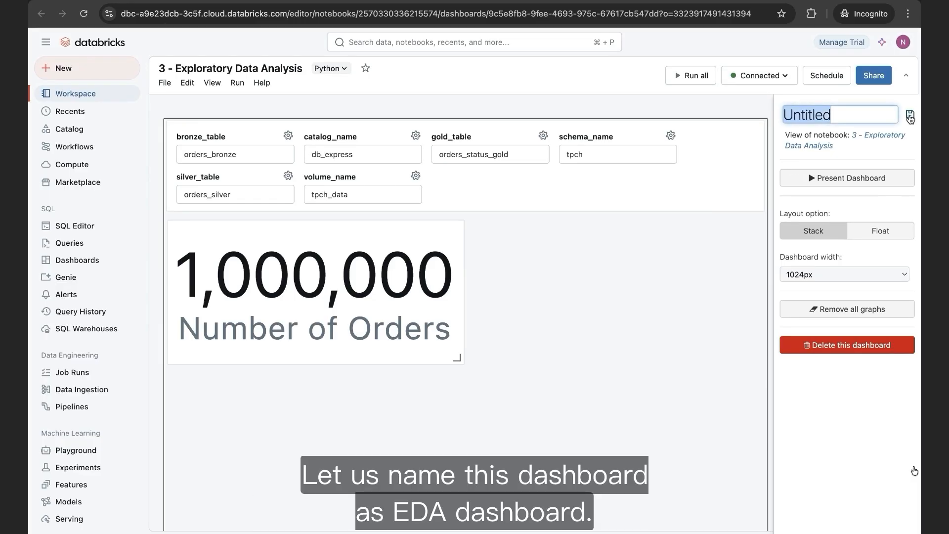
type("EDA Dashboard")
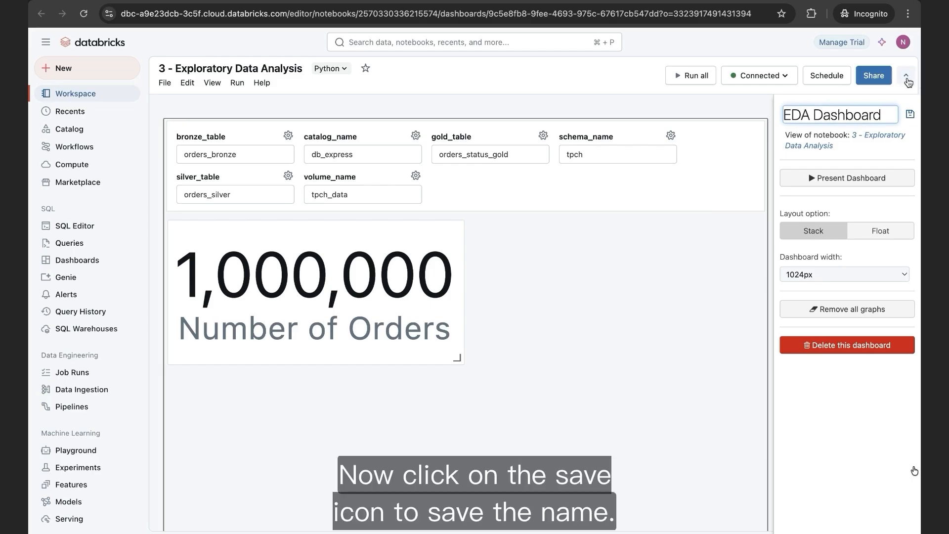
left_click(910, 117)
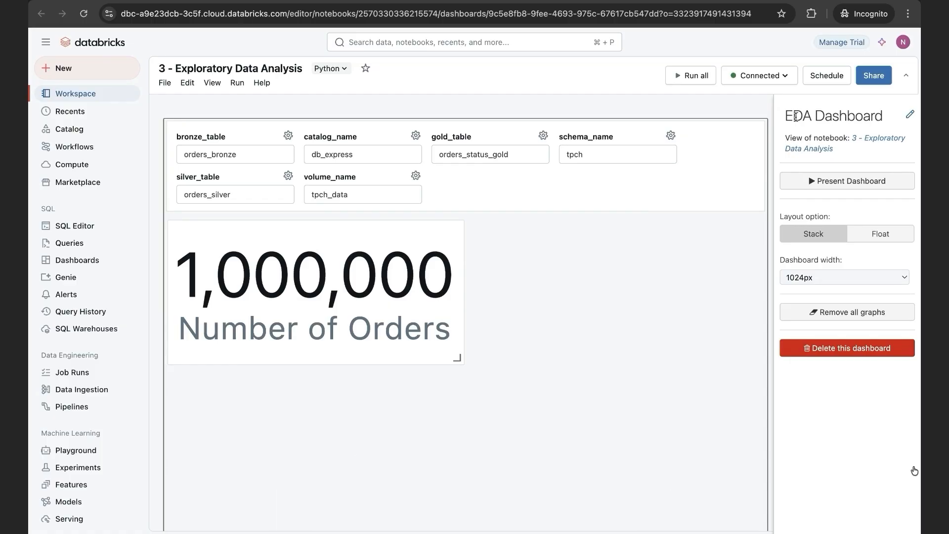
- Return to the notebook and add the Distribution of Order Amounts histogram to the existing EDA Dashboard
left_click(247, 1)
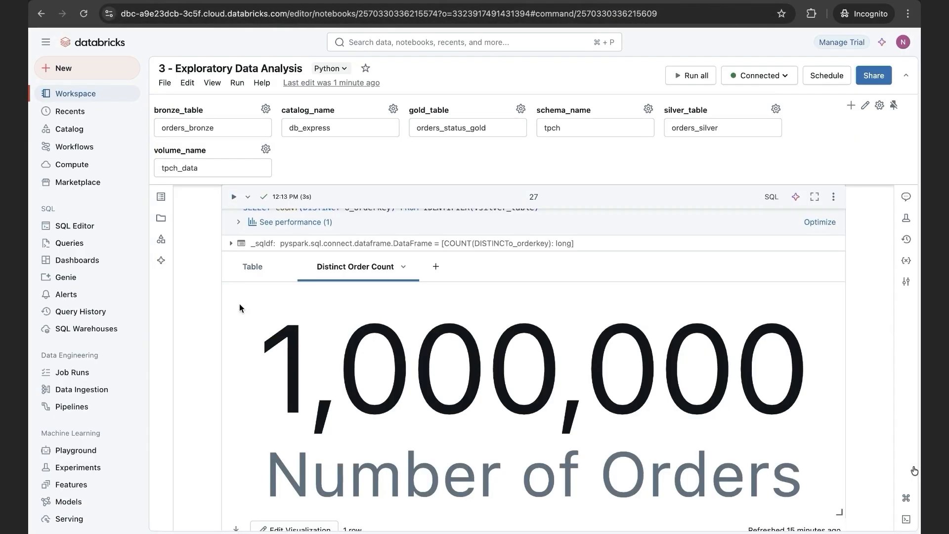
scroll(239, 303, "down", 2)
scroll(240, 304, "down", 10)
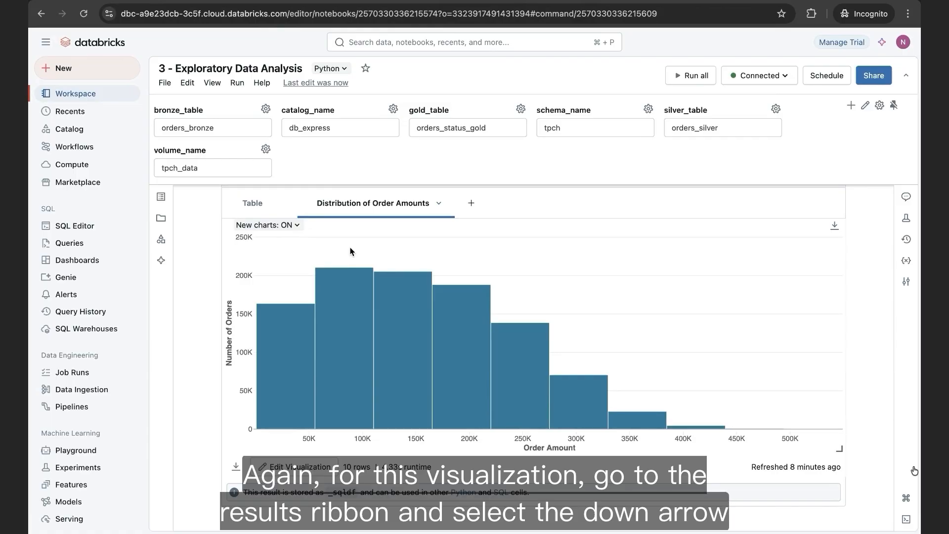
left_click(438, 204)
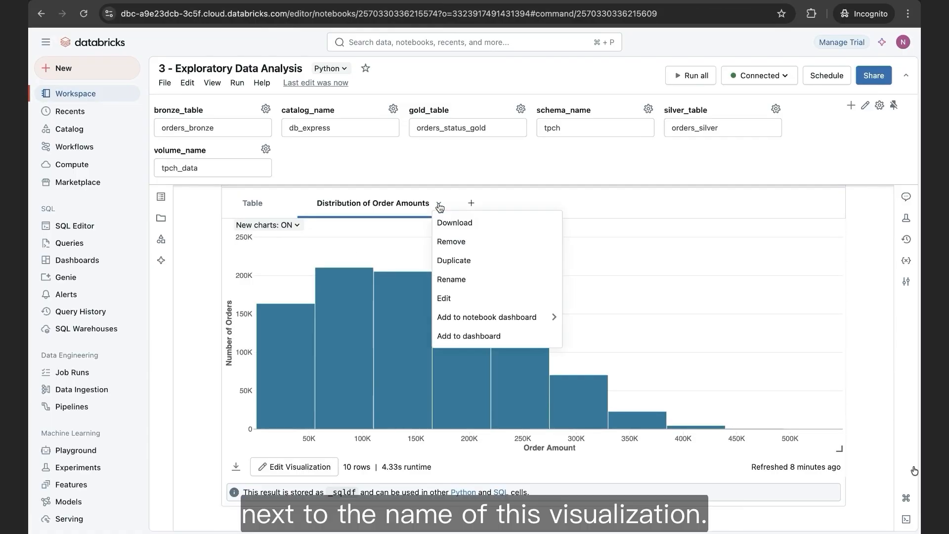
mouse_move(514, 319)
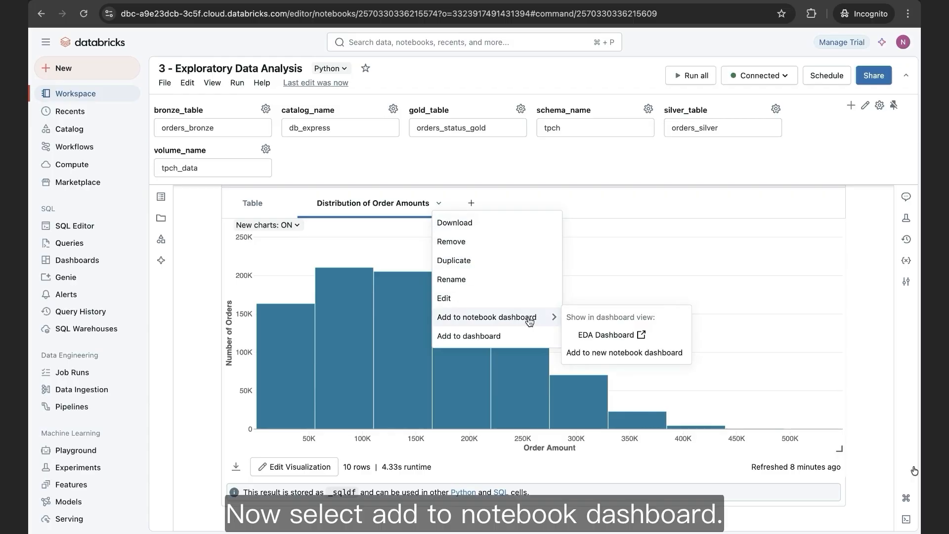
left_click(584, 336)
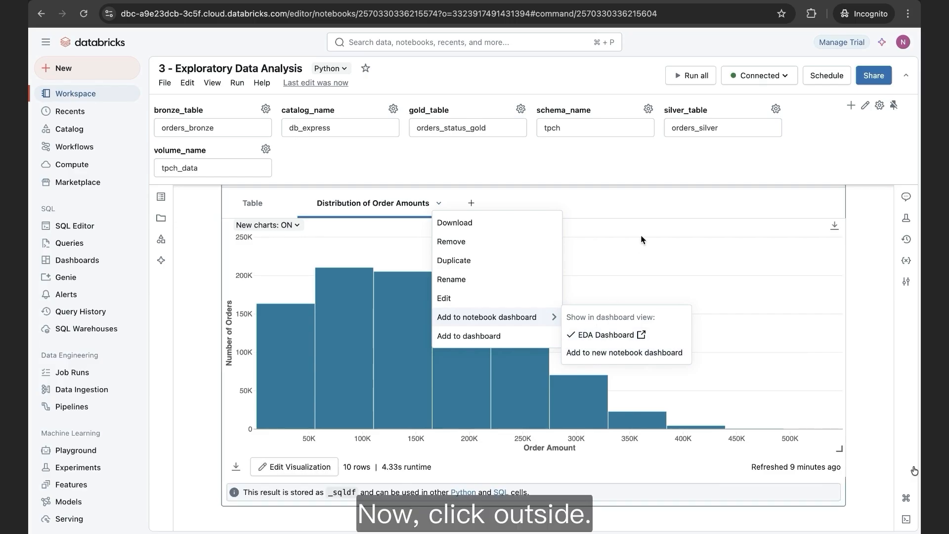
left_click(633, 201)
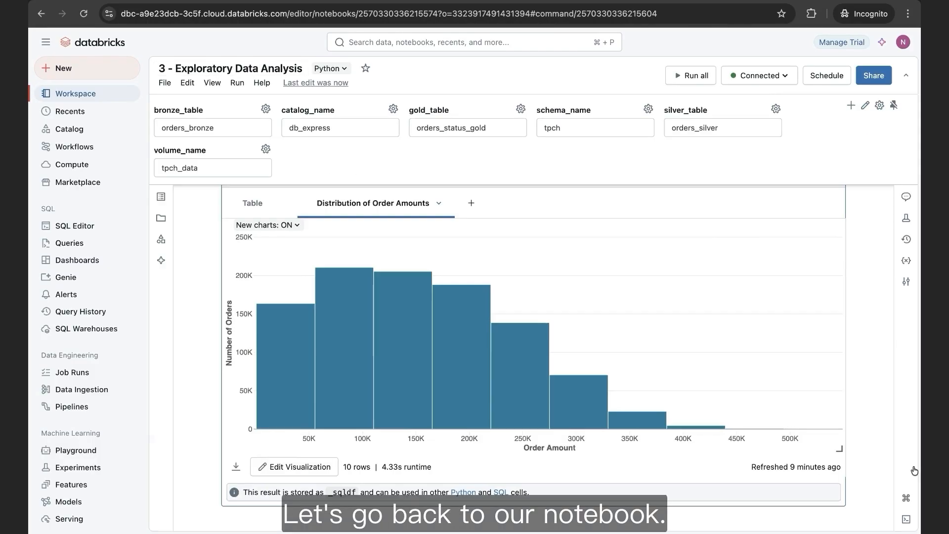
- Add the Order Status Distribution pie visualization to the existing EDA Dashboard
scroll(325, 348, "down", 3)
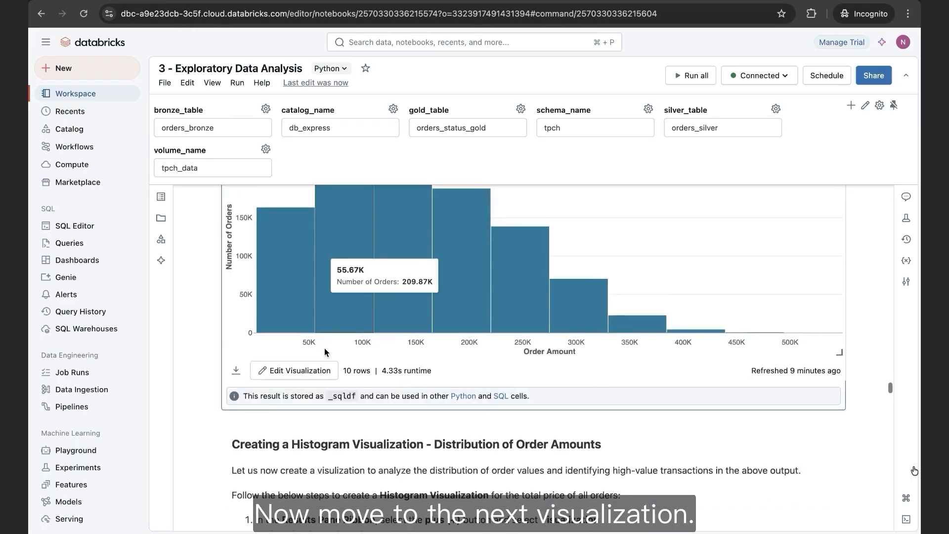
scroll(324, 348, "down", 20)
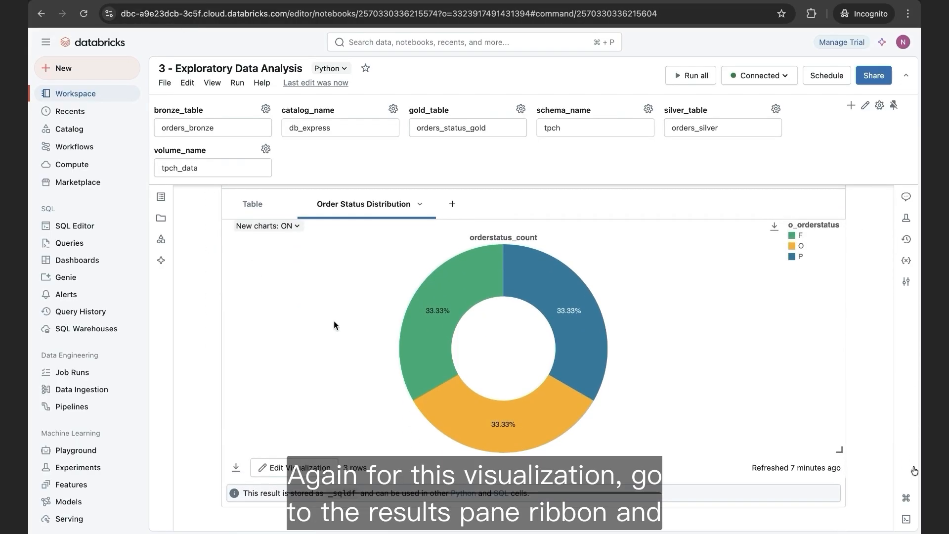
left_click(420, 206)
mouse_move(490, 320)
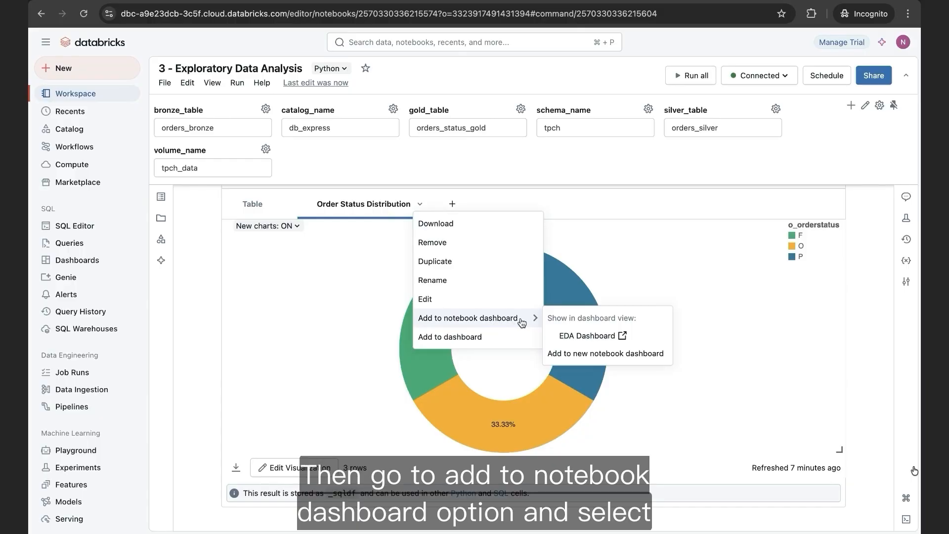
left_click(559, 338)
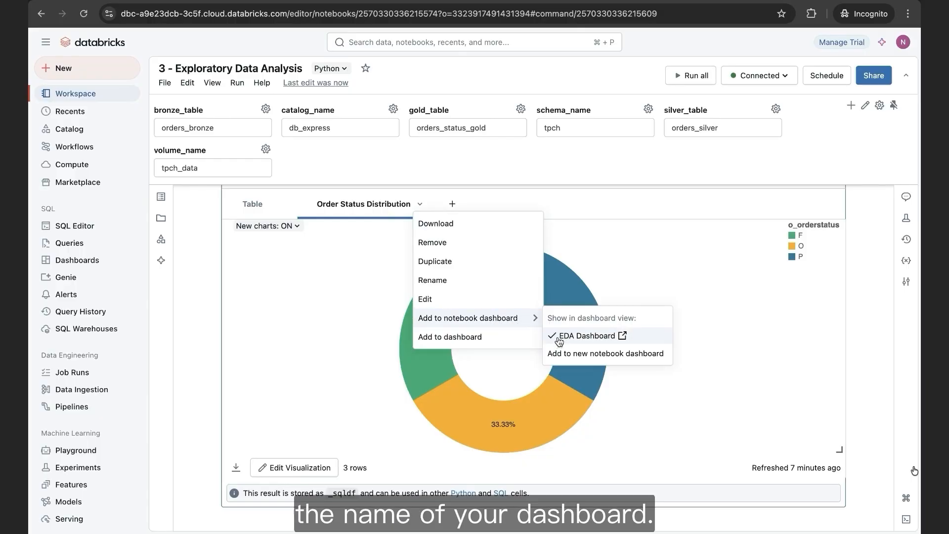
left_click(594, 208)
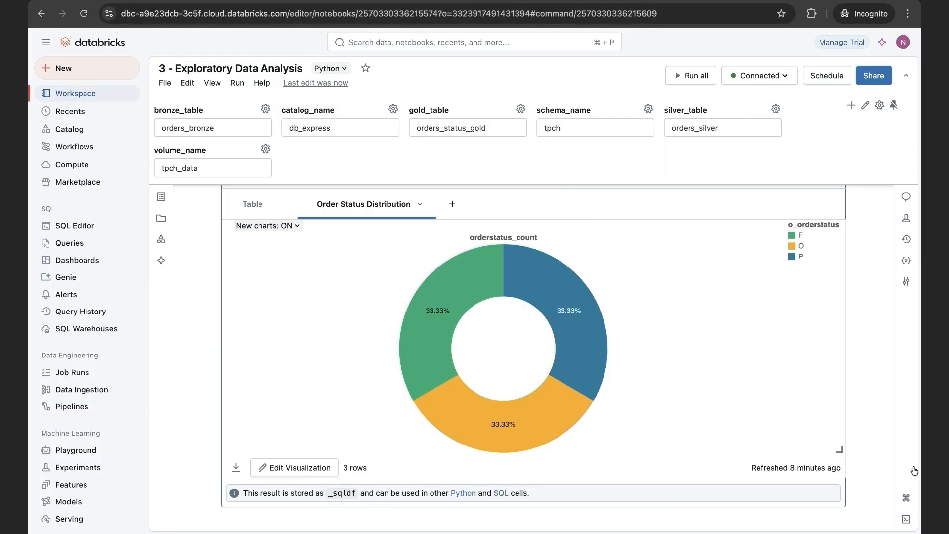
- Arrange the EDA Dashboard with the Number of Orders counter beside the histogram in the first row and the pie chart enlarged to full width below
left_click(395, 1)
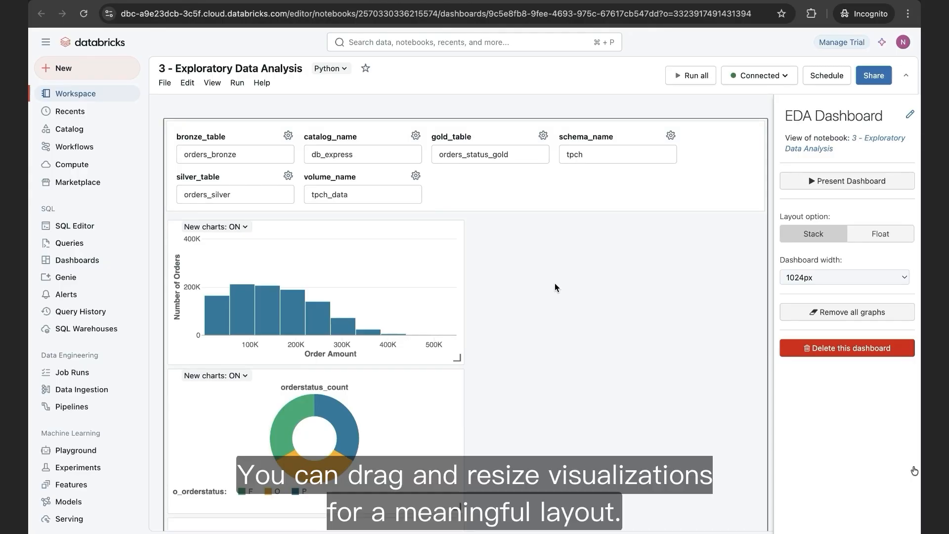
scroll(554, 283, "down", 3)
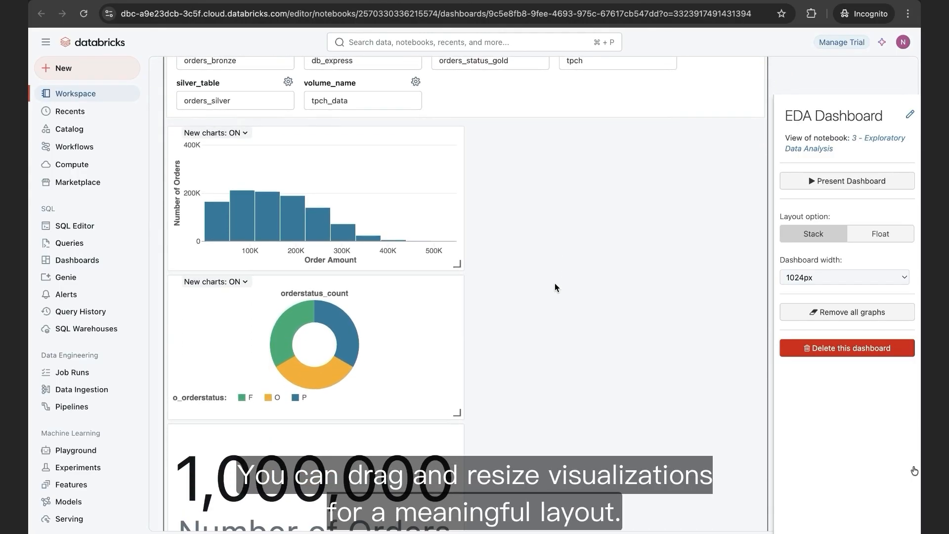
scroll(555, 284, "down", 1)
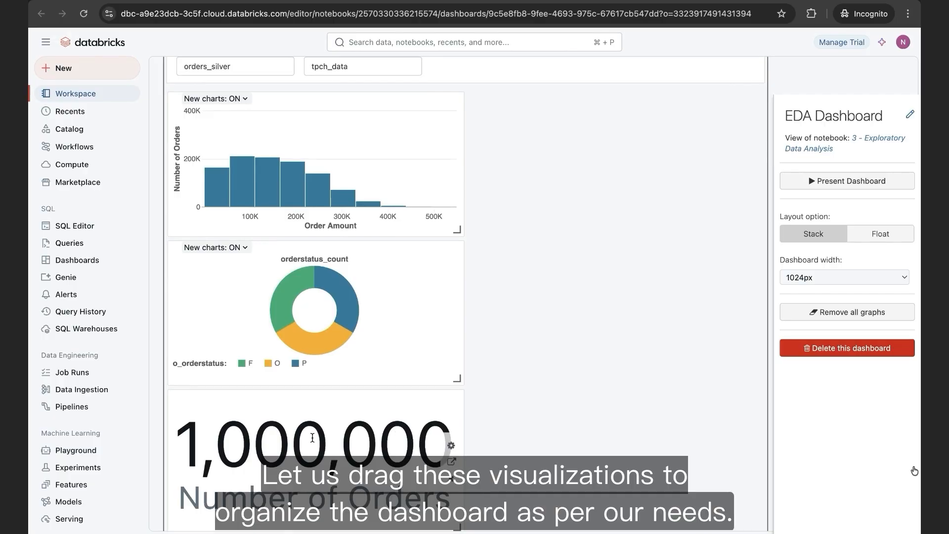
left_click_drag(316, 435, 302, 136)
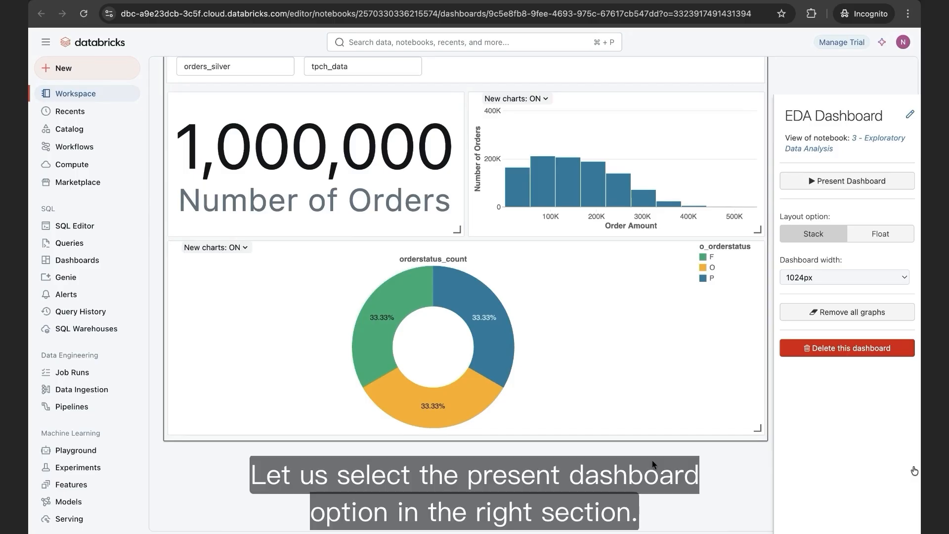
- View the EDA Dashboard in presentation mode, then exit the presentation
left_click(847, 182)
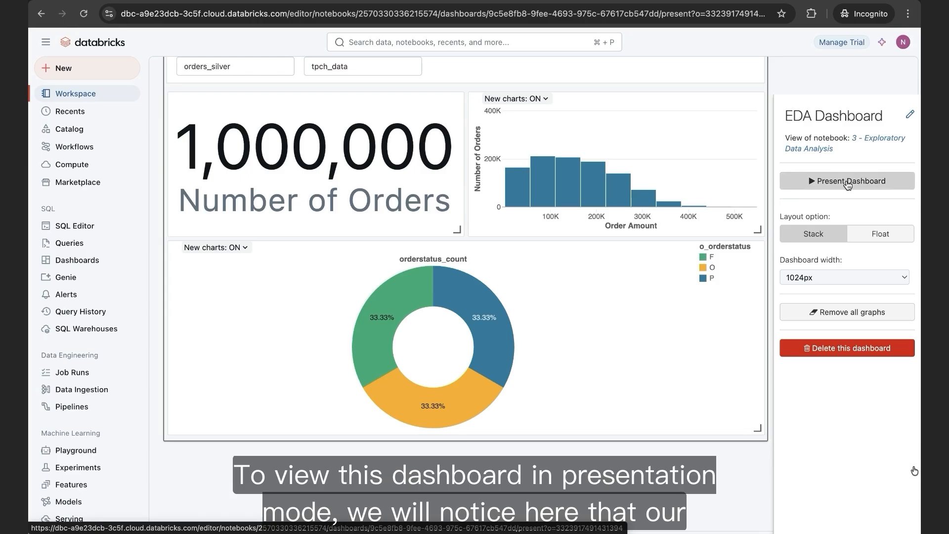
scroll(835, 185, "down", 1)
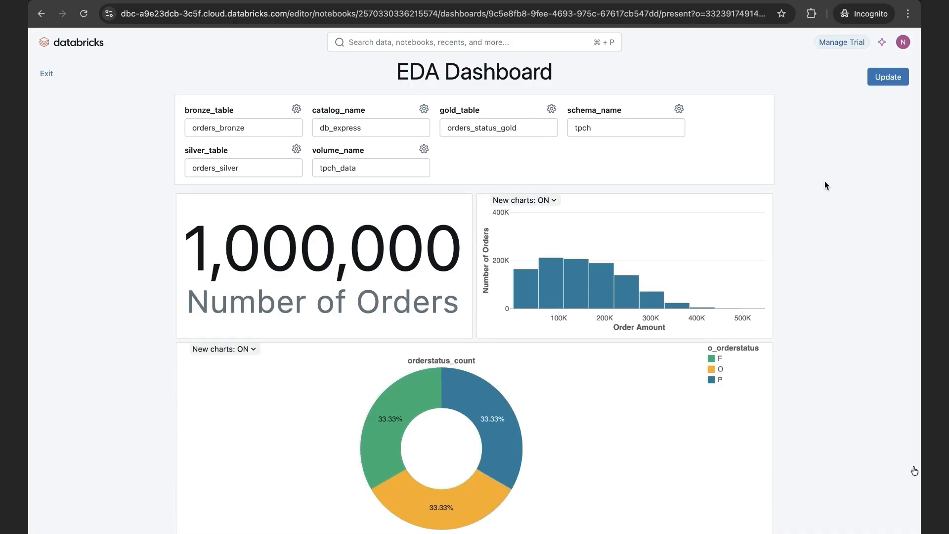
left_click(46, 74)
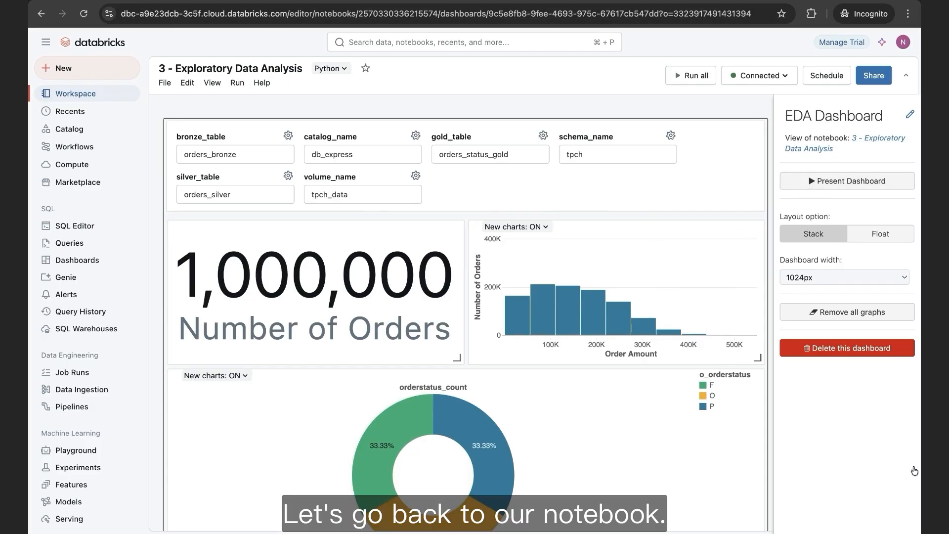
- Return to the notebook's Clean Up section and examine the Step 1 schema deletion code, including SHOW SCHEMAS, information_schema and CASCADE
left_click(138, 1)
scroll(203, 307, "down", 20)
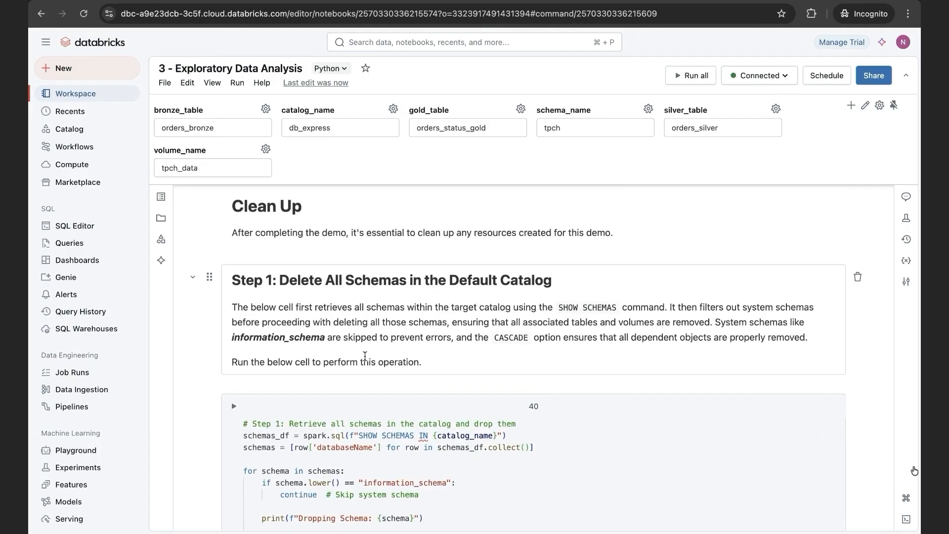
scroll(385, 301, "down", 1)
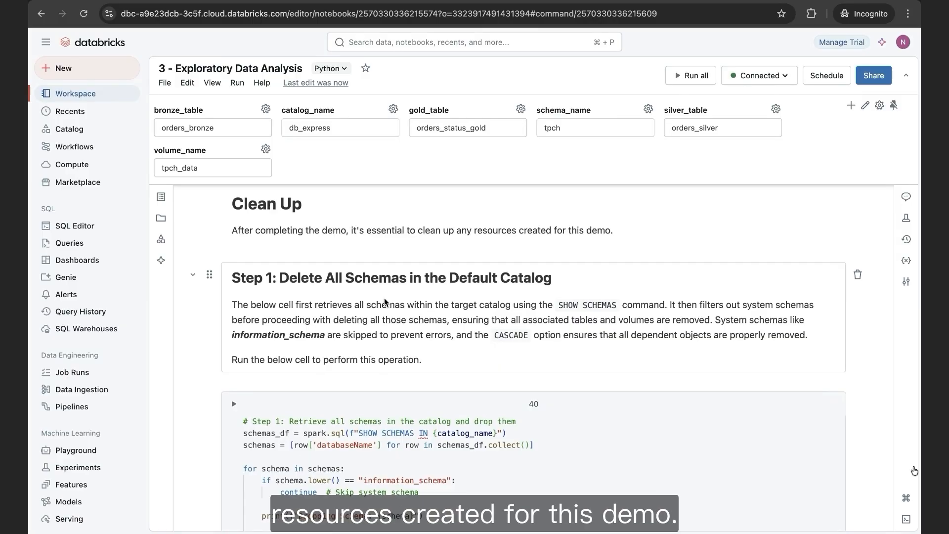
scroll(296, 346, "up", 1)
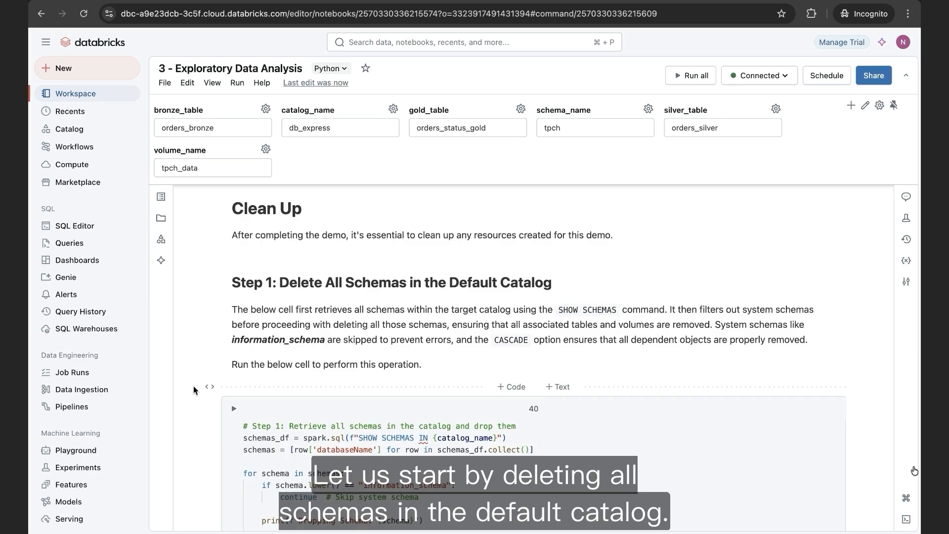
scroll(194, 391, "down", 4)
scroll(194, 390, "up", 1)
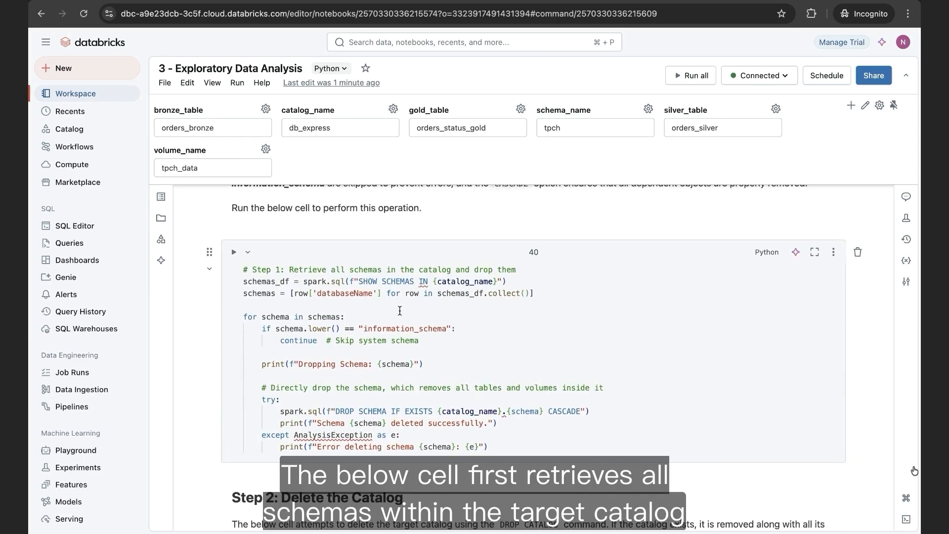
left_click(369, 281)
left_click_drag(364, 281, 420, 279)
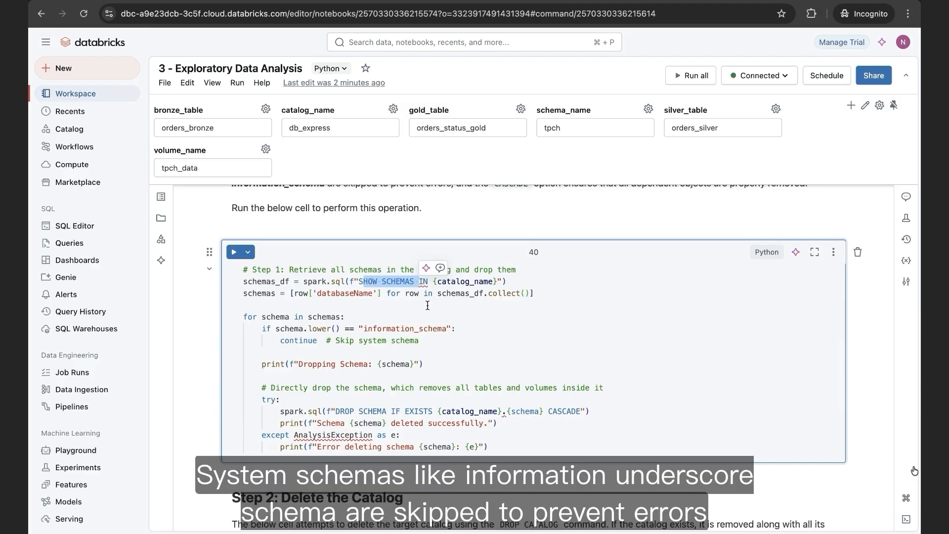
double_click(381, 326)
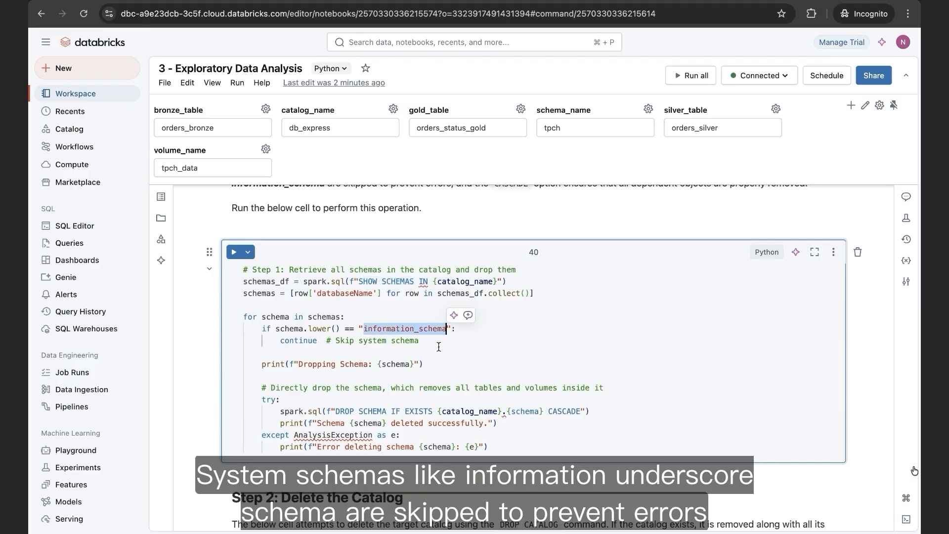
double_click(563, 412)
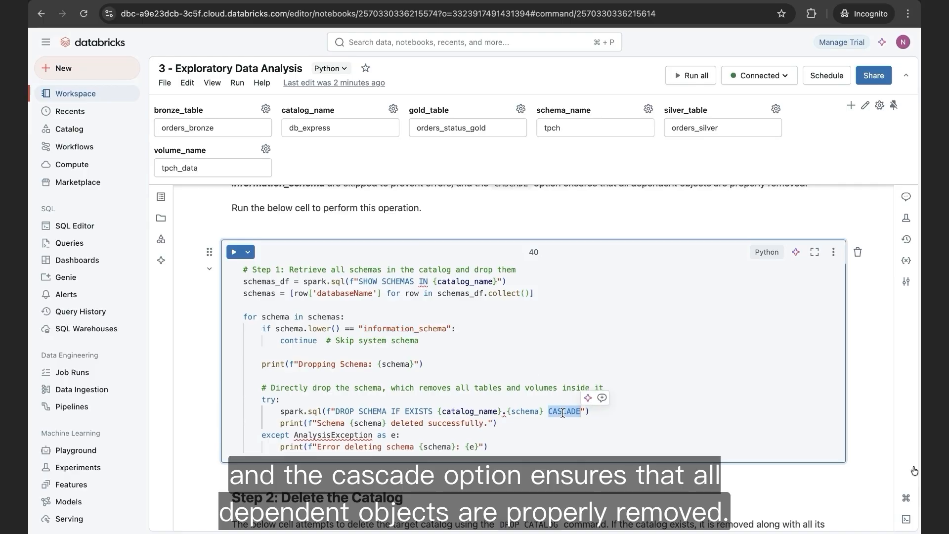
- Run the Step 1 cell to drop every schema in the db_express catalog except information_schema, and review its output
left_click(231, 251)
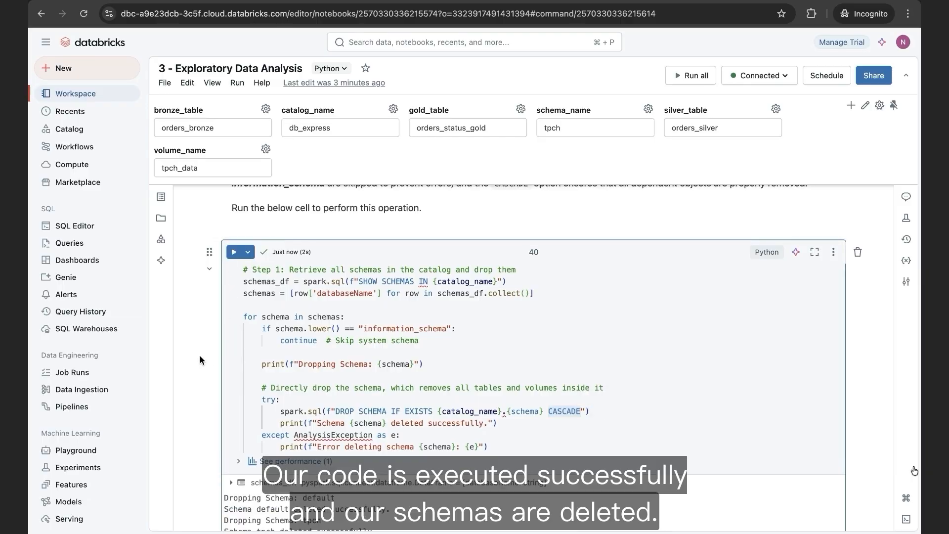
scroll(199, 355, "down", 2)
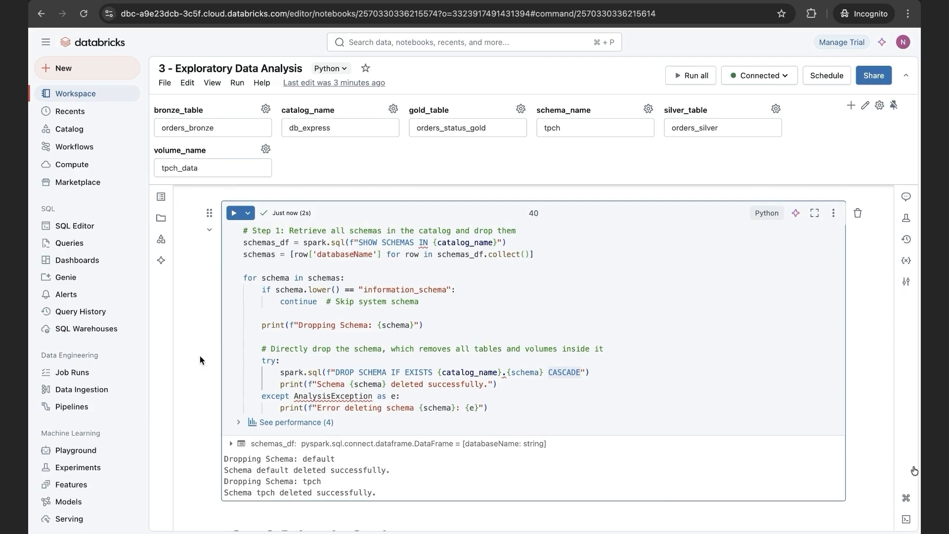
- Review the DROP CATALOG statement in the Step 2 cell and run the cell to delete the db_express catalog
scroll(200, 355, "down", 1)
scroll(200, 356, "down", 10)
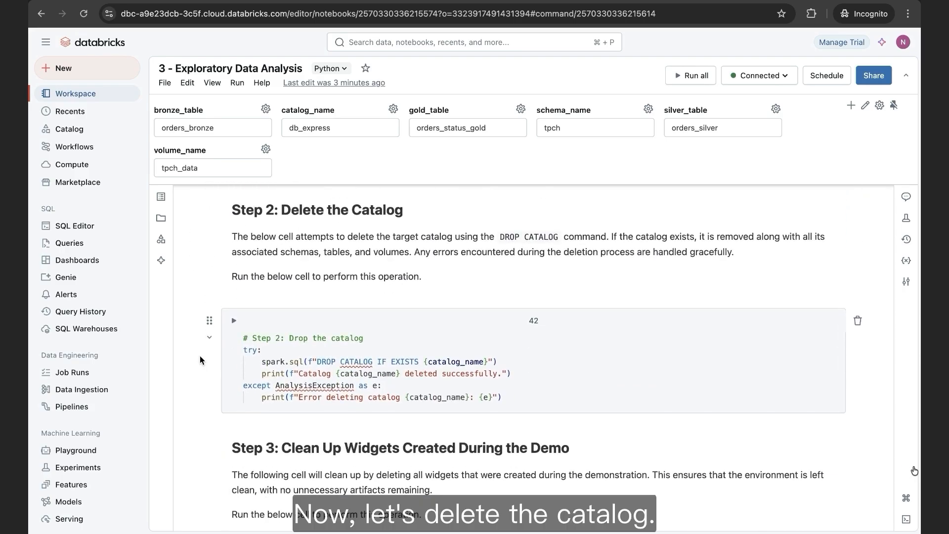
left_click(446, 362)
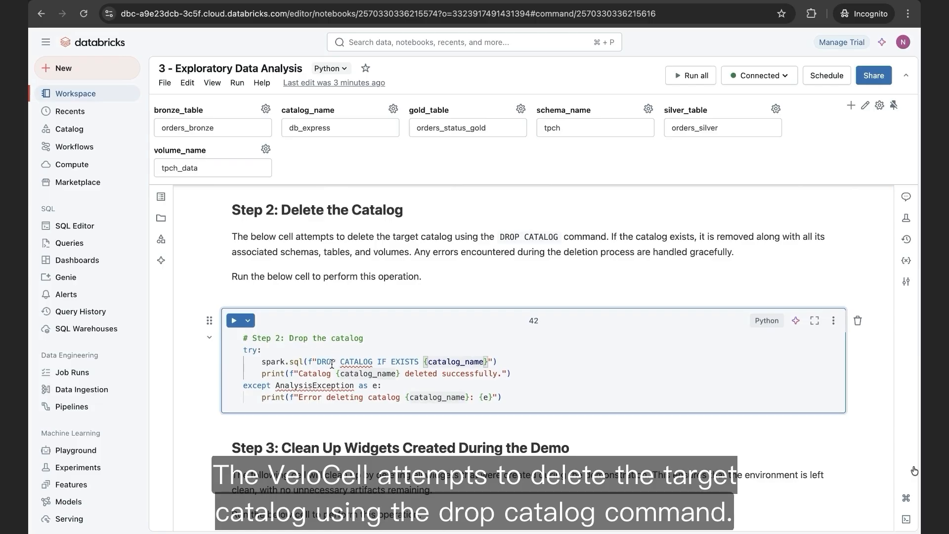
left_click_drag(316, 361, 373, 362)
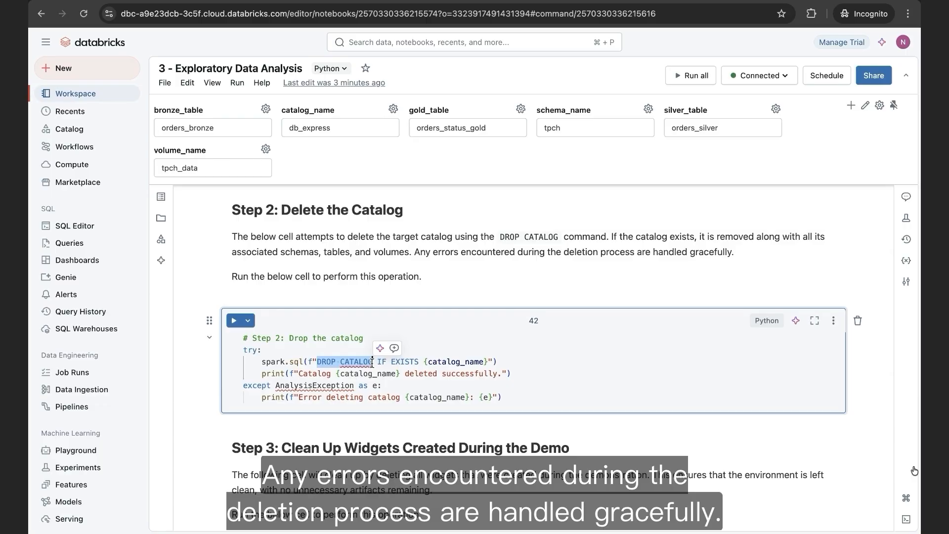
left_click(232, 322)
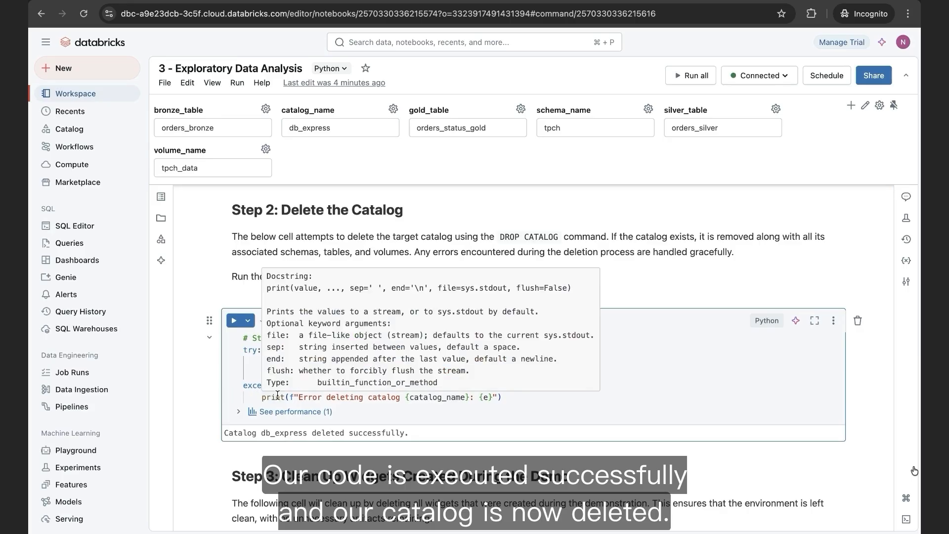
- Run the Step 3 cell with dbutils.widgets.removeAll() to delete all widgets created during the demo
scroll(278, 396, "down", 2)
scroll(277, 399, "down", 5)
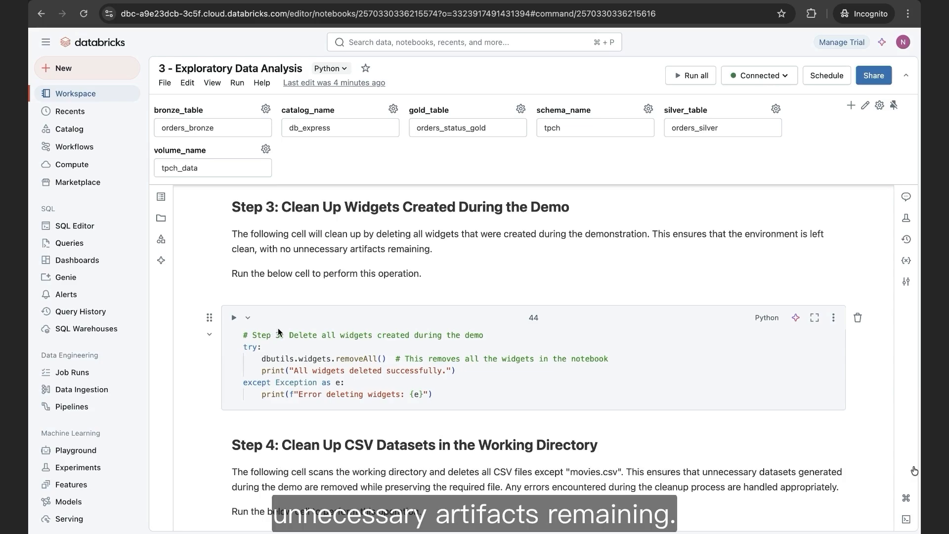
left_click(233, 319)
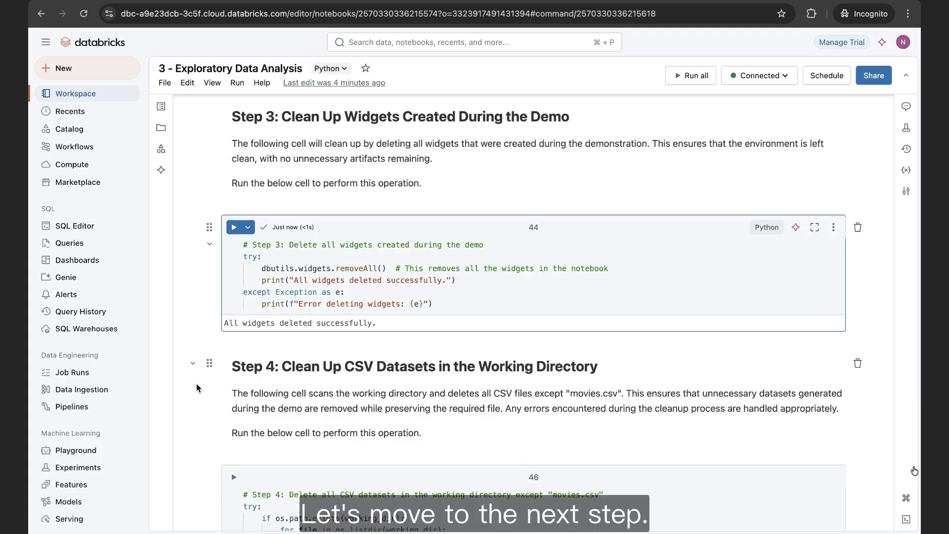
- Check which CSV files are in the databricks-express-source workspace folder before the Step 4 cleanup, and close the file list
scroll(196, 384, "down", 5)
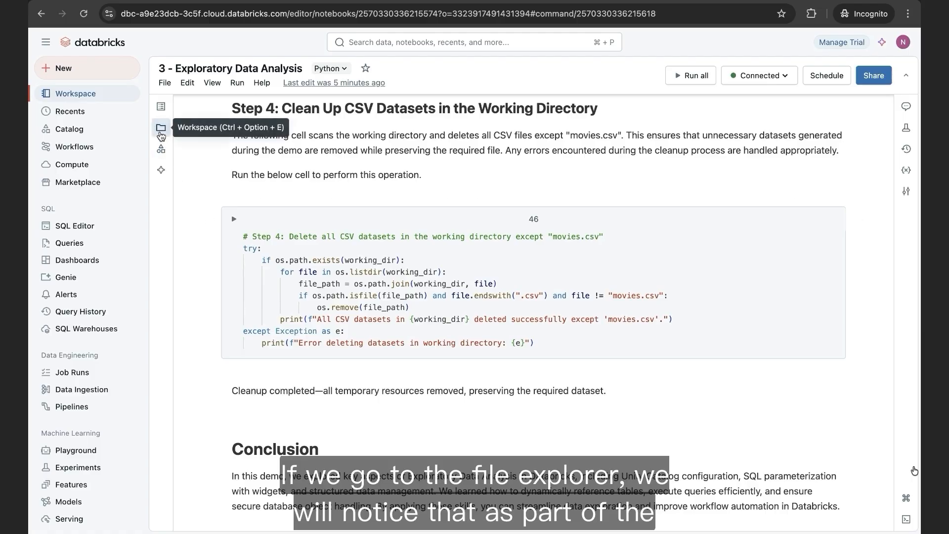
left_click(160, 130)
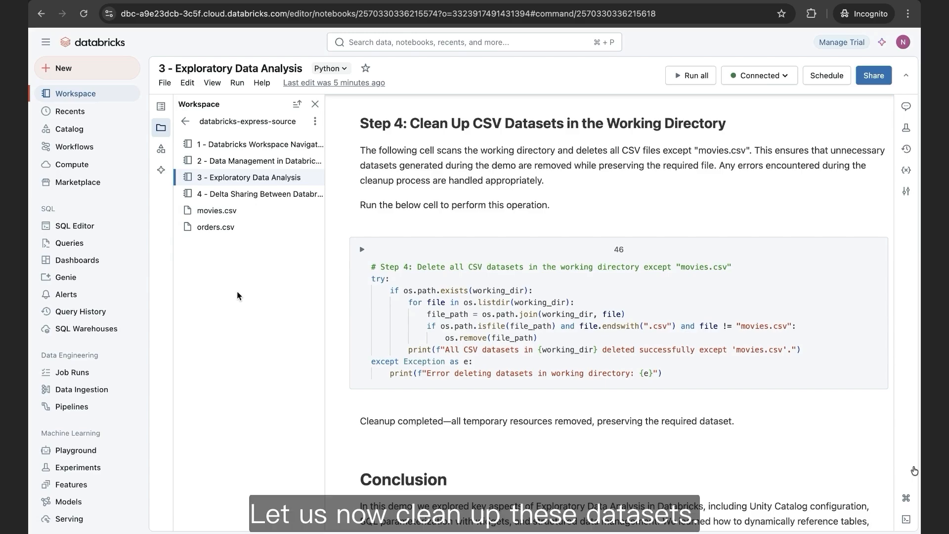
left_click(161, 129)
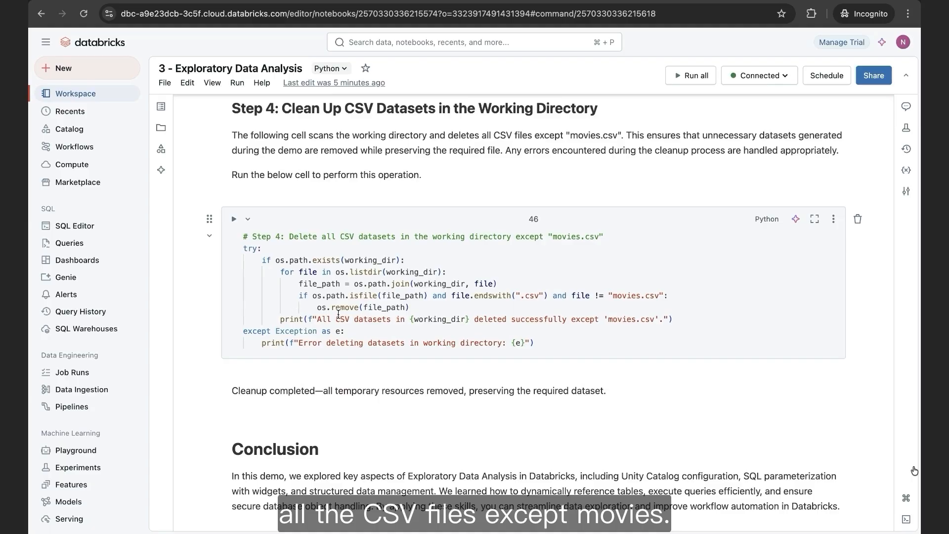
- Run the Step 4 cell to delete all CSV datasets except movies.csv, and verify the deletion in the workspace file list
mouse_move(349, 313)
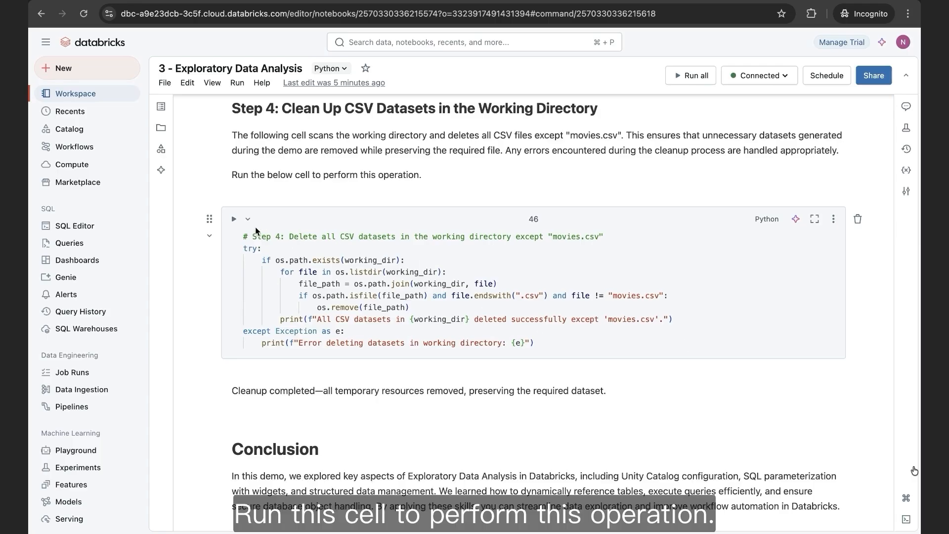
left_click(234, 218)
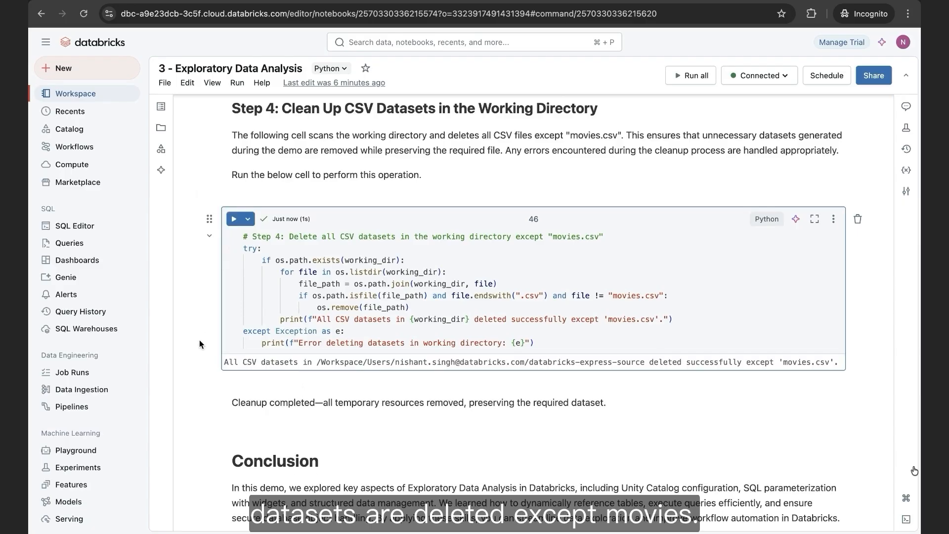
left_click(161, 130)
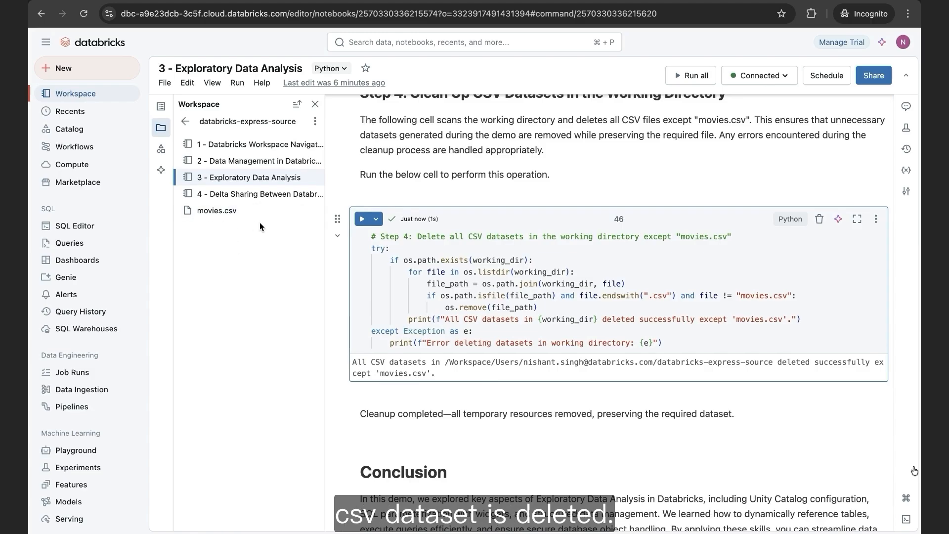
left_click(162, 130)
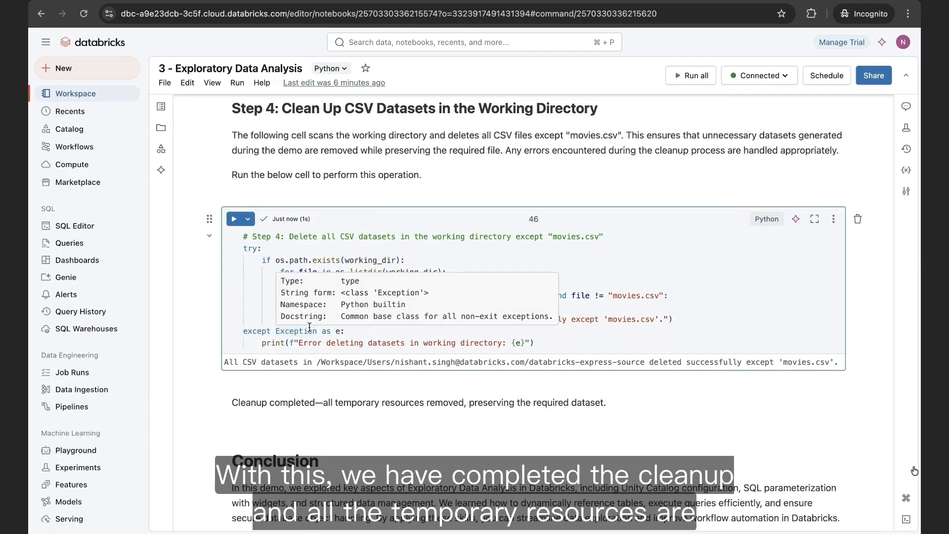